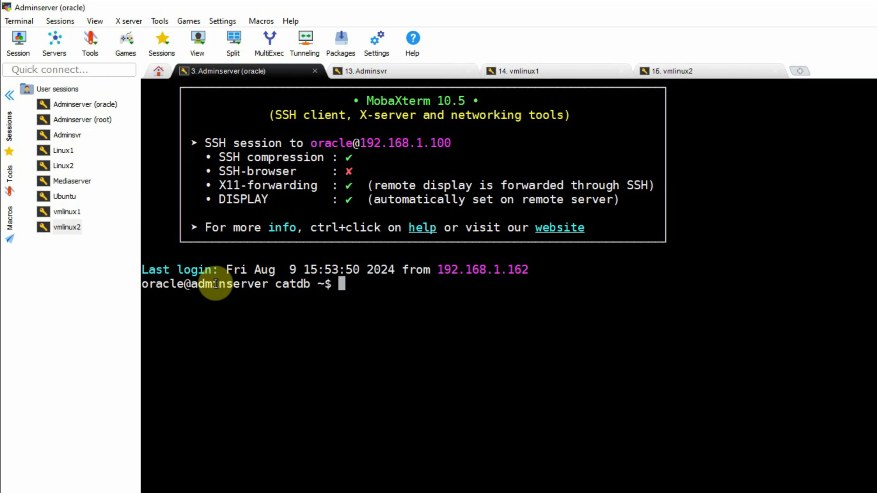
- Load the OMS environment in the Adminserver (oracle) session by sourcing ~/set_oms.sh
left_click(518, 72)
left_click(246, 75)
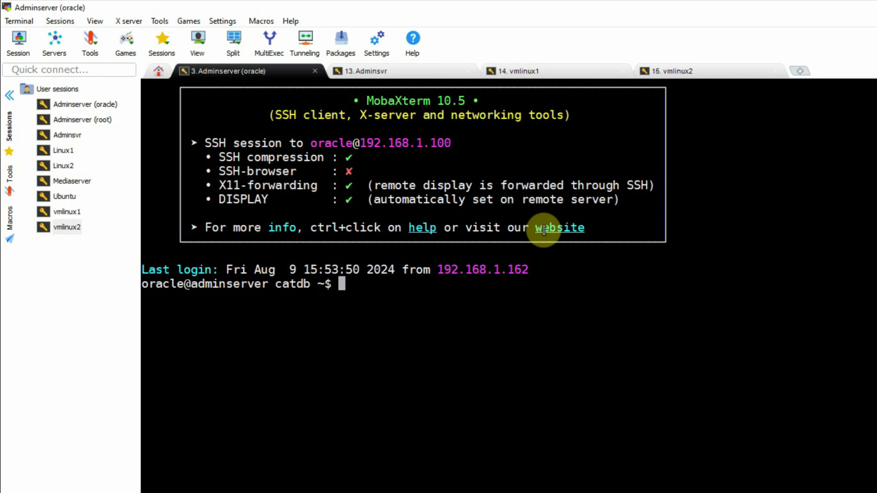
type(". ~")
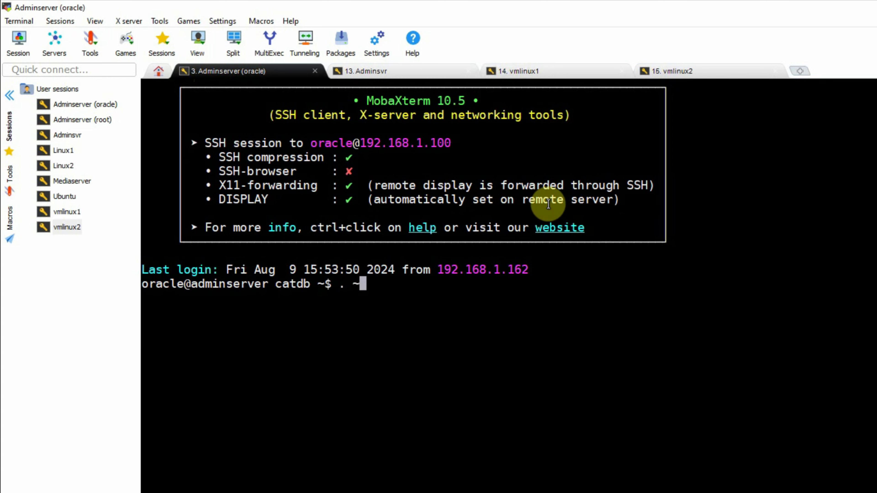
type("/set_oms.sh")
key("Return")
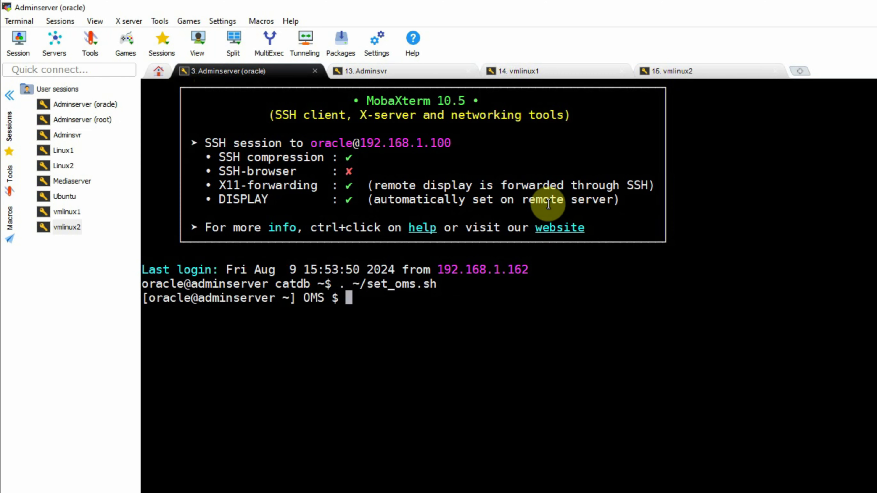
- Check the management server's status with emctl status oms and highlight the component status lines
type("emctl status oms")
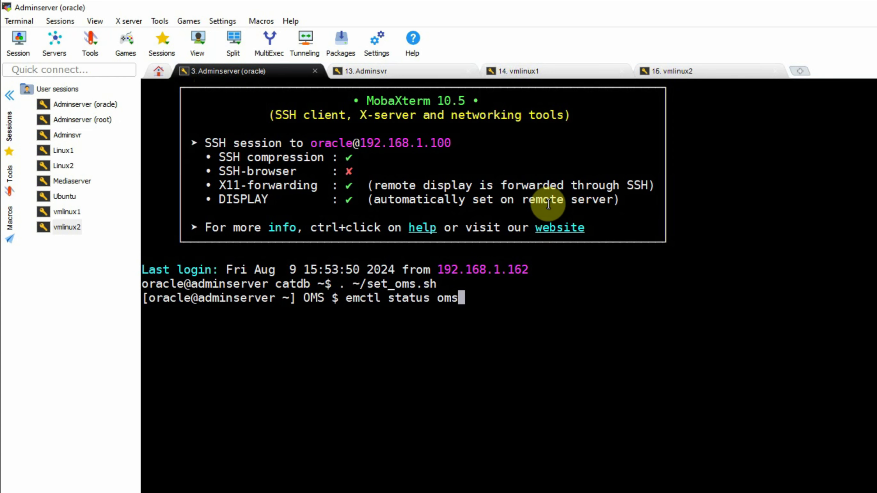
key("Return")
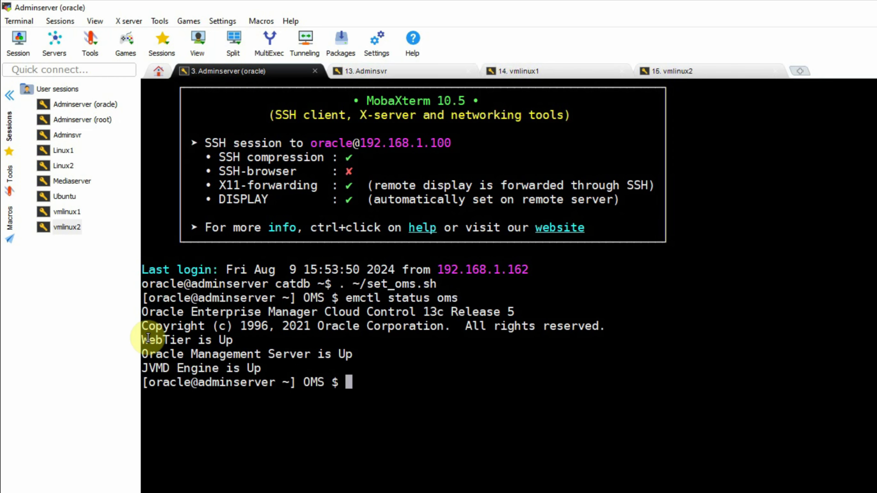
left_click_drag(142, 338, 391, 363)
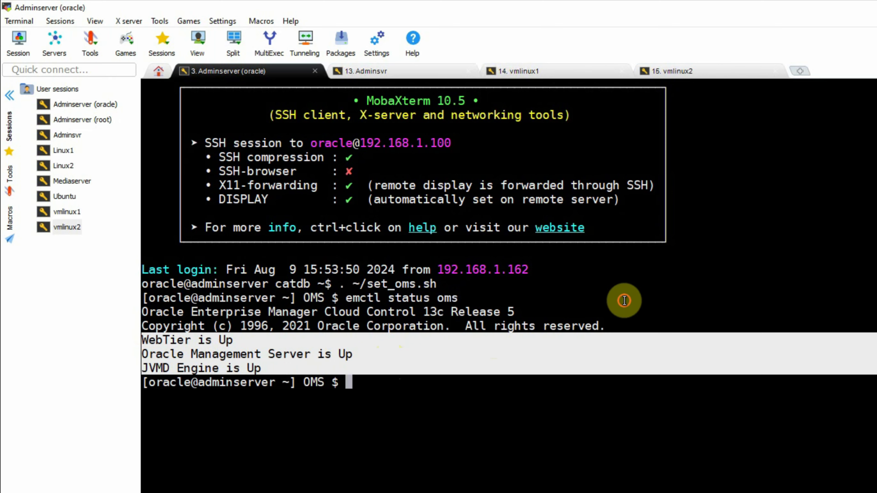
- In the Adminsvr session, list the running agent processes with ps -ef | grep emagent
left_click(367, 71)
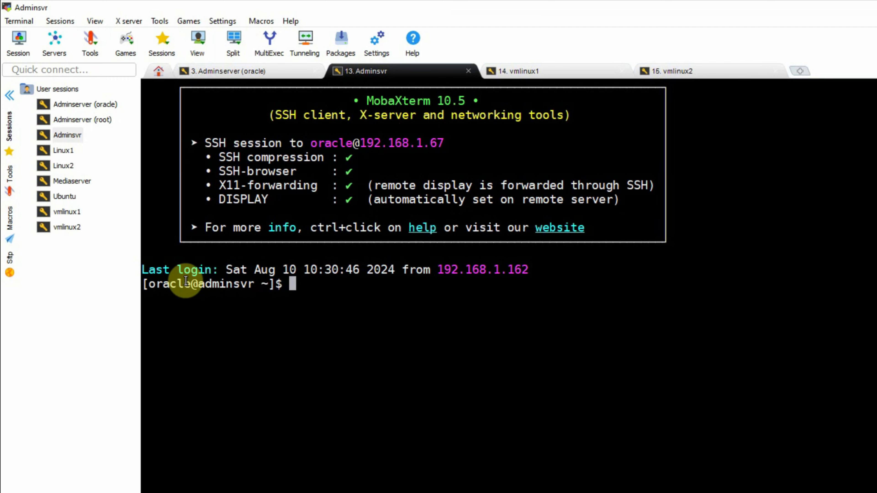
double_click(210, 284)
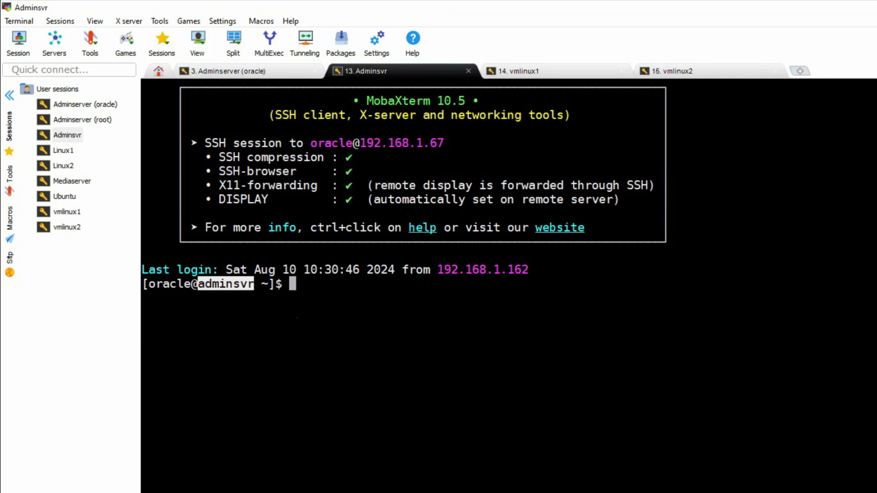
left_click(631, 352)
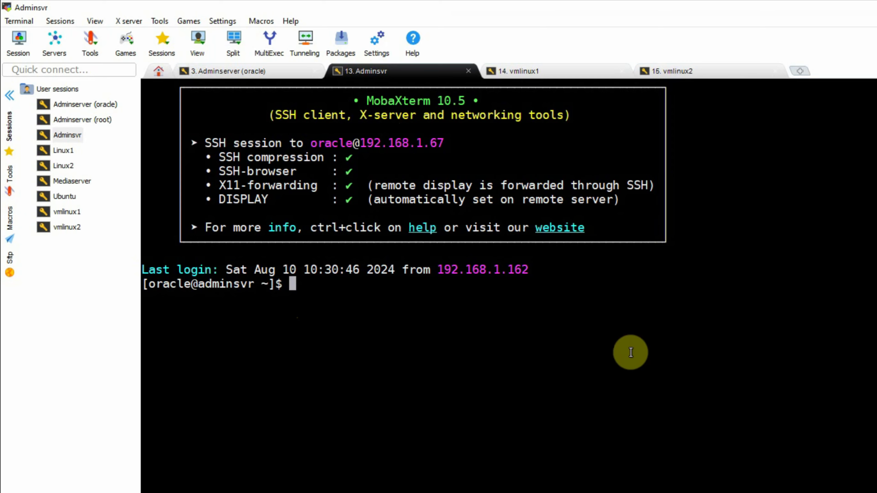
type("ps -ef | grep emagent")
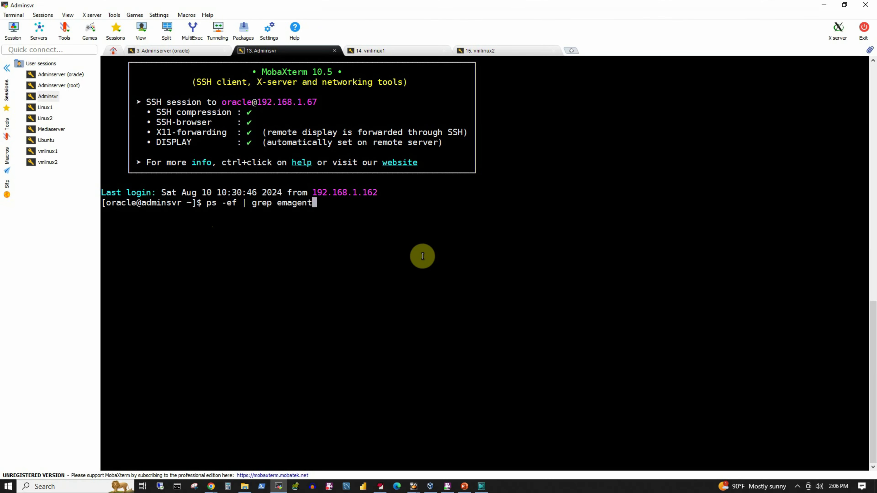
key("Return")
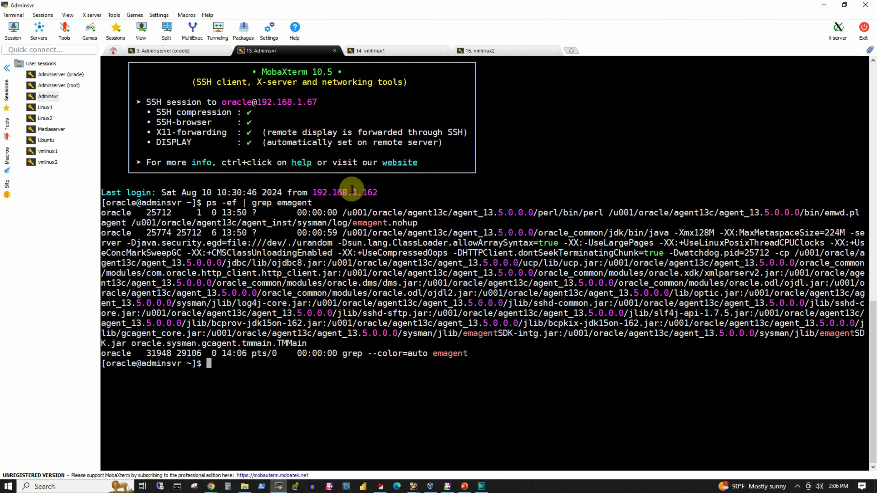
- Run /u001/oracle/agent13c/agent_13.5.0.0.0/bin/emctl status agent and highlight the host name in the Repository URL
left_click_drag(342, 212, 539, 213)
right_click(581, 165)
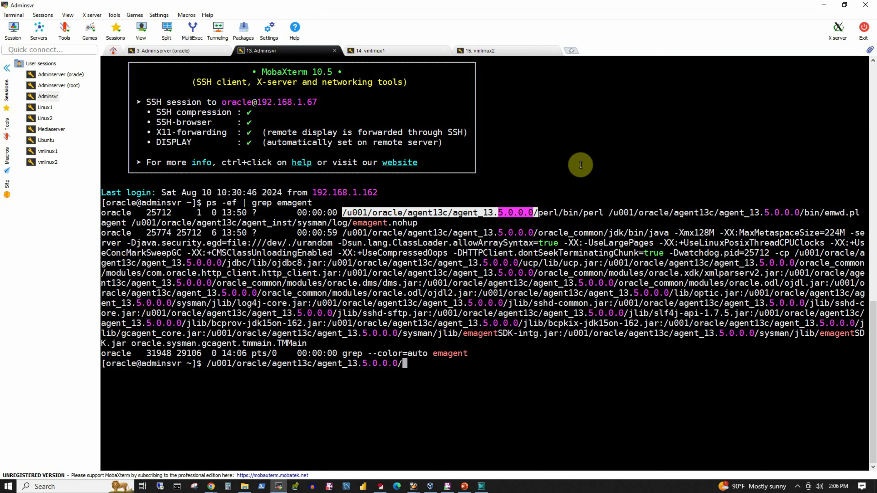
type("bin/emctl stat")
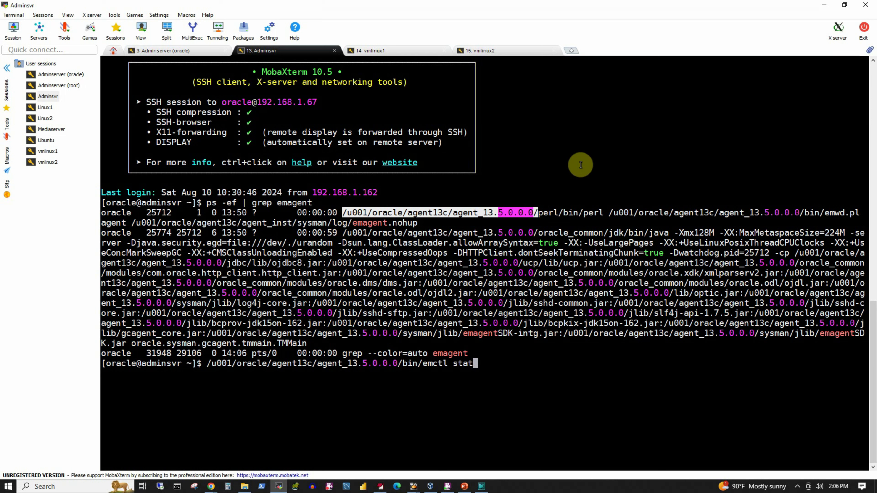
type("us agent")
key("Return")
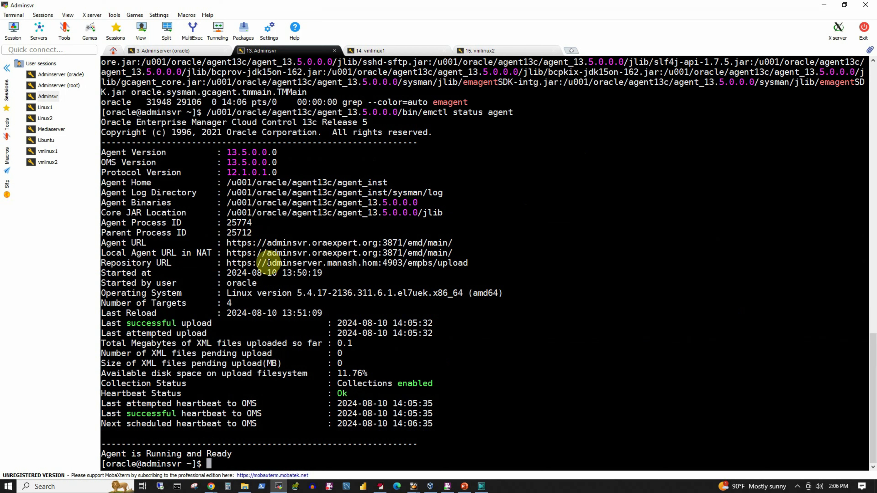
left_click_drag(267, 263, 324, 262)
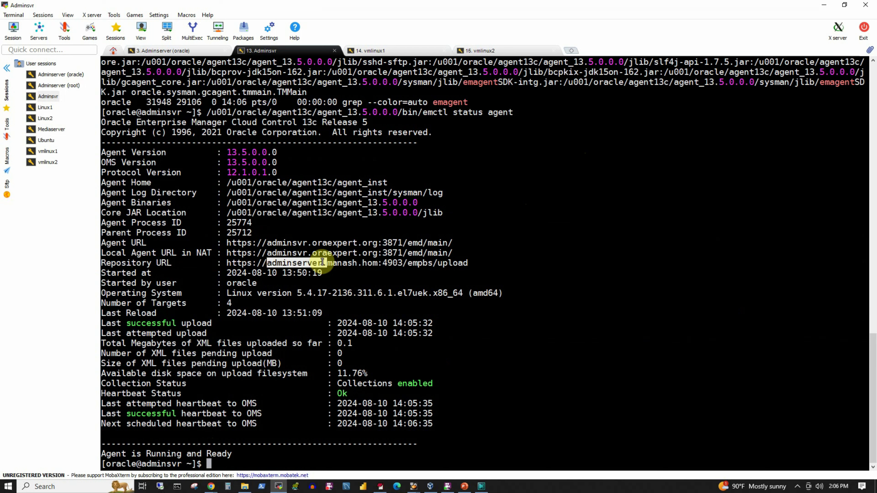
- Look through the vmlinux1 and vmlinux2 sessions, highlighting each host name in its prompt
left_click(171, 50)
left_click(371, 51)
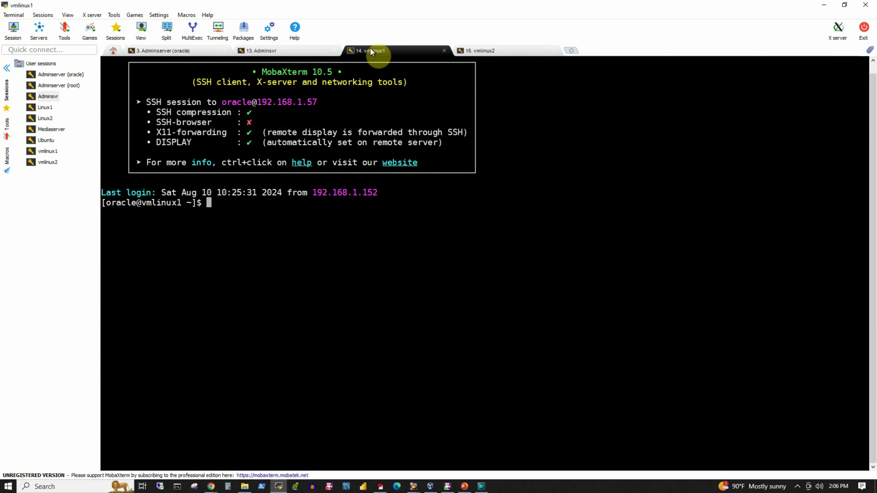
left_click(490, 52)
left_click(436, 52)
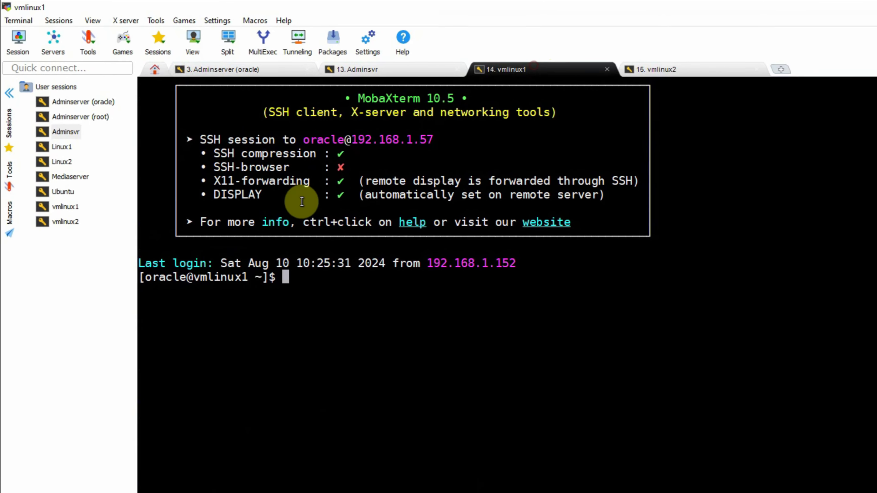
double_click(203, 283)
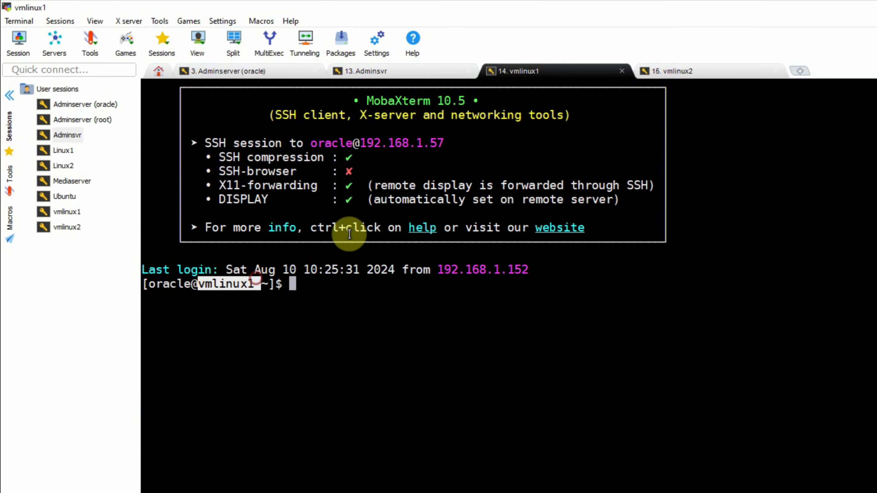
left_click(705, 70)
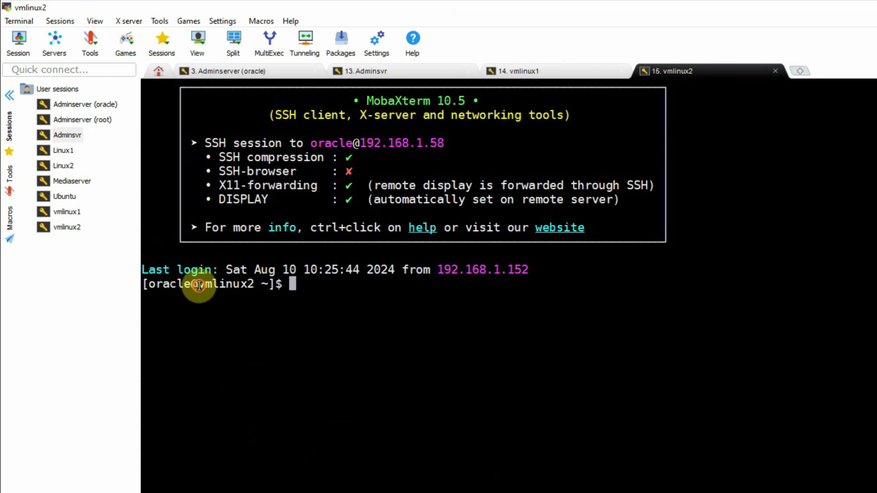
left_click_drag(198, 287, 256, 288)
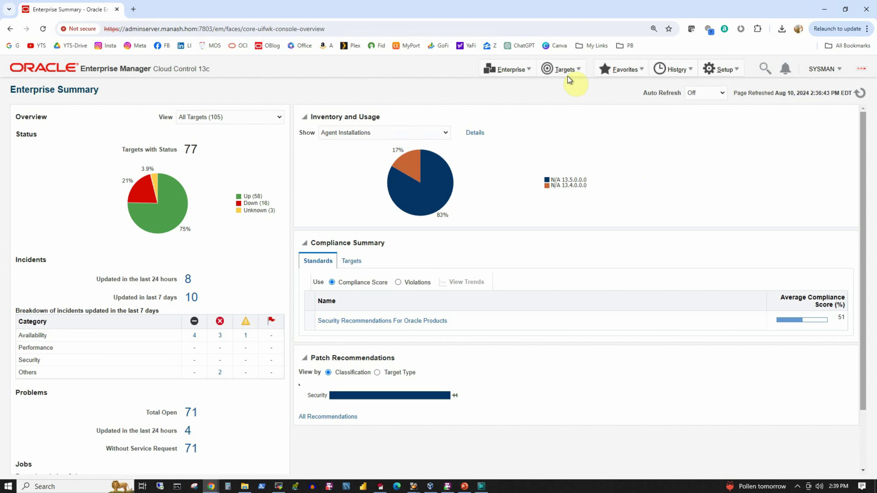
- In Oracle Enterprise Manager, list all targets and sort them by target type
left_click(569, 71)
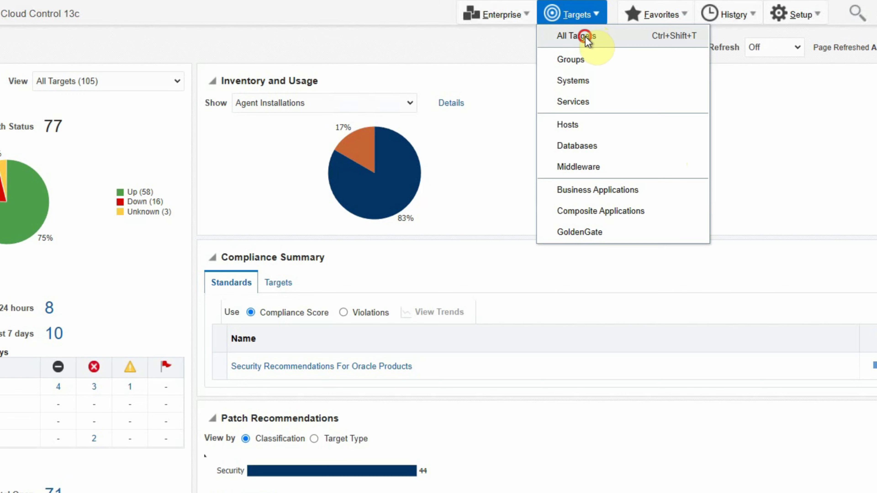
left_click(585, 36)
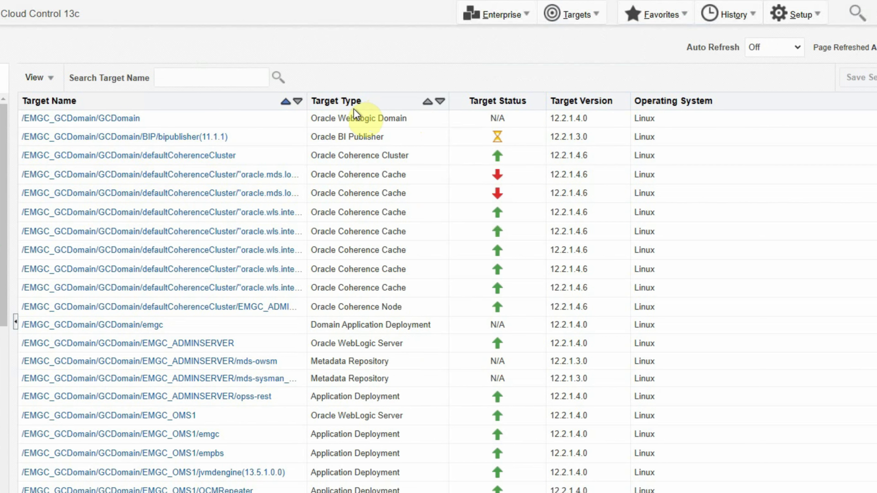
left_click(352, 101)
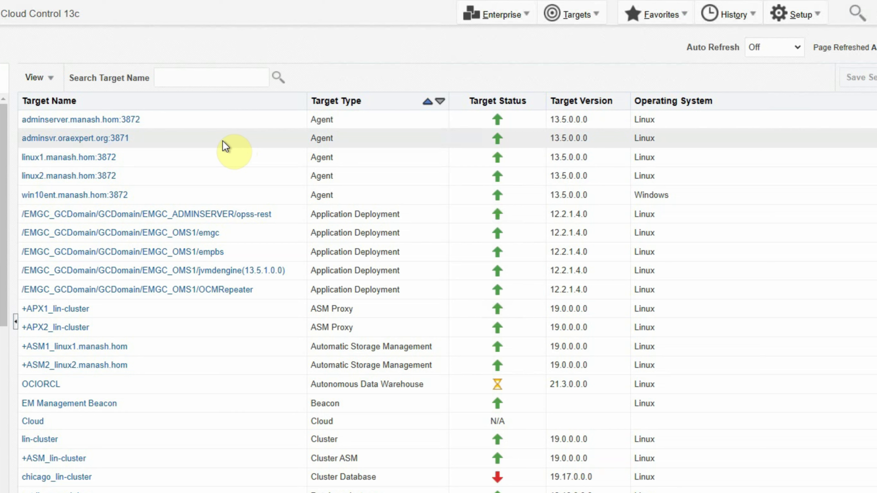
- Open the home page of the adminsvr.oraexpert.org:3871 agent and review its summary, configuration and deployed plug-ins
left_click(188, 144)
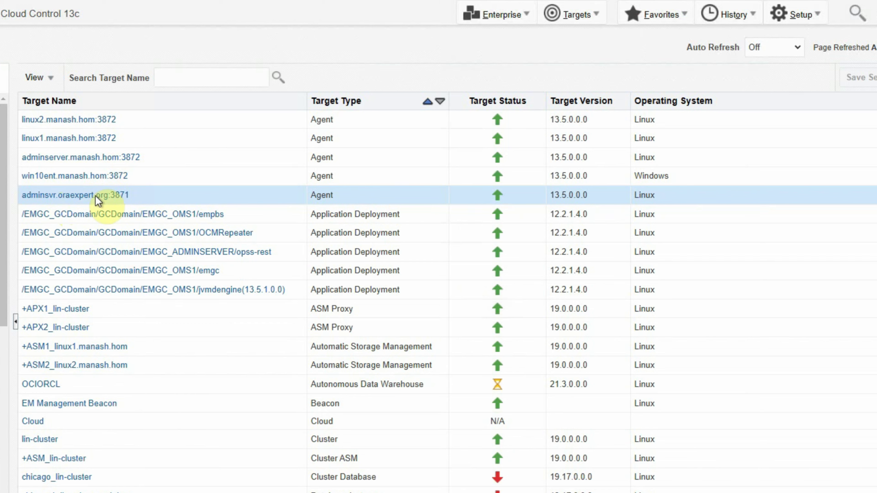
left_click(75, 197)
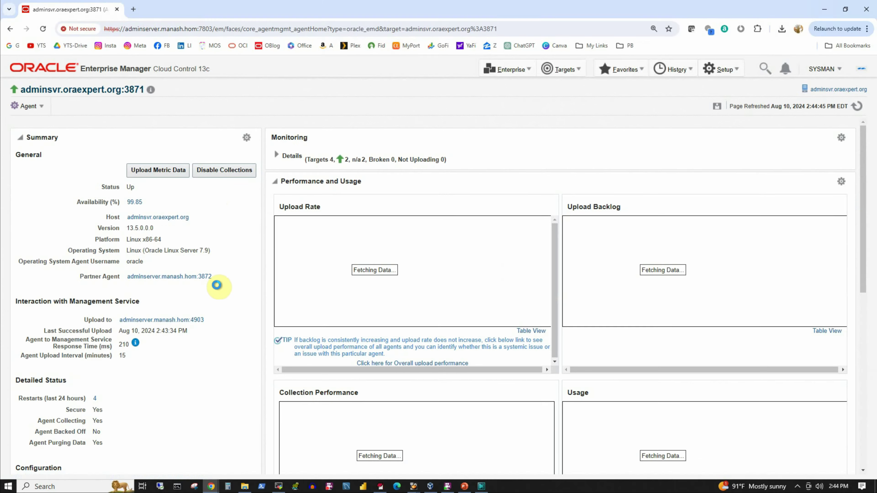
scroll(217, 285, "down", 8)
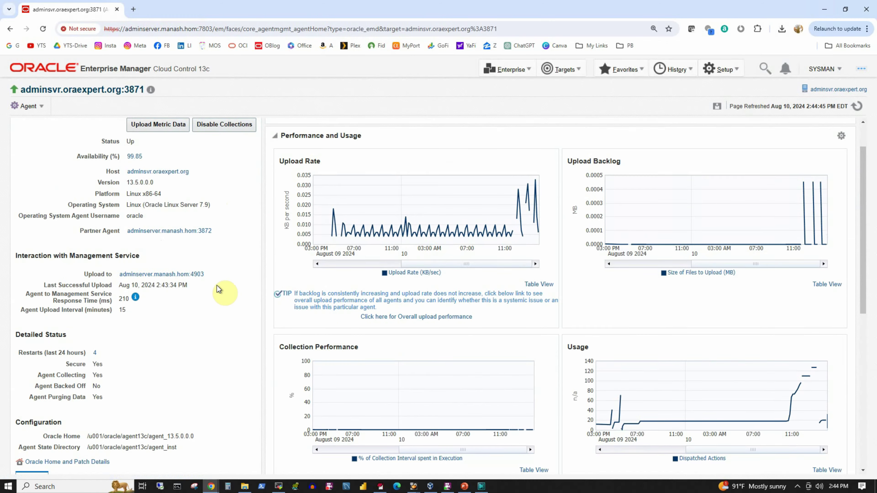
scroll(217, 290, "down", 2)
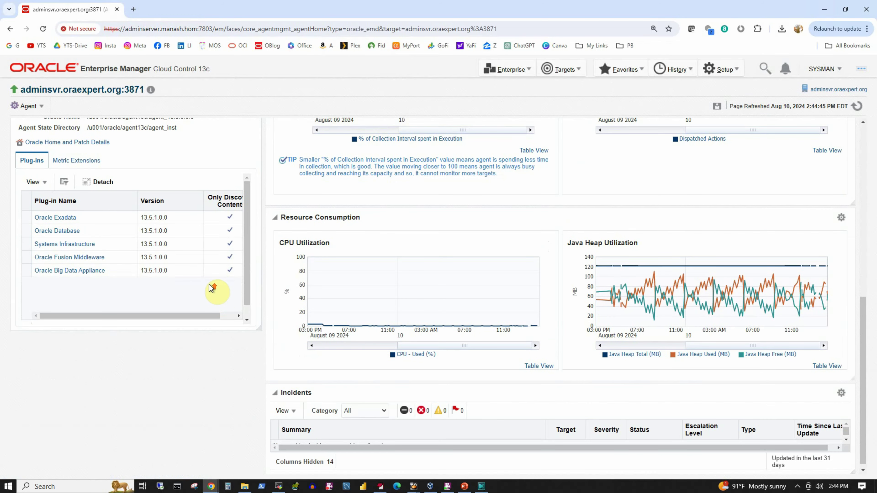
scroll(211, 289, "up", 1)
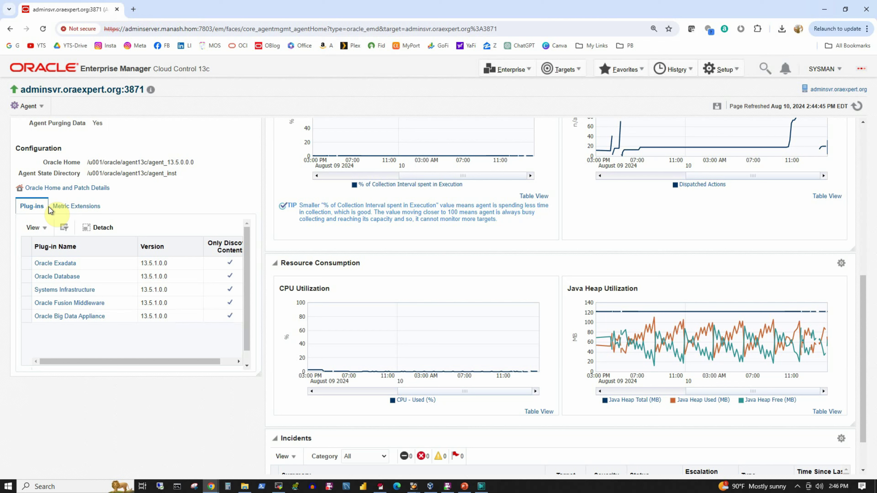
scroll(223, 321, "up", 3)
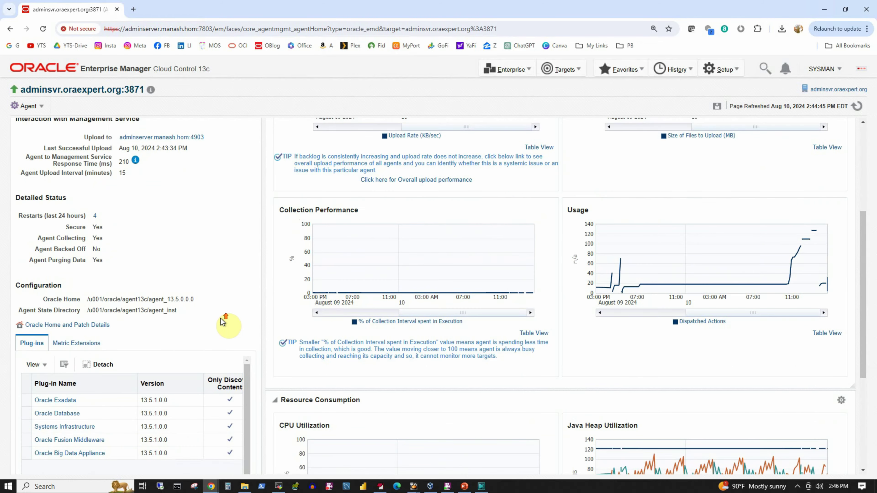
scroll(223, 320, "up", 4)
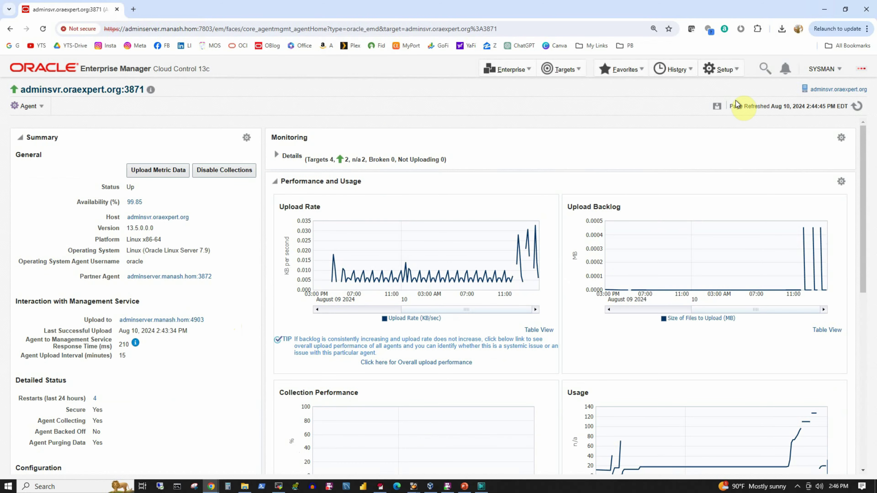
- Open the Extensibility plug-ins page, collapse the Applications category and browse the Middleware plug-ins
left_click(721, 70)
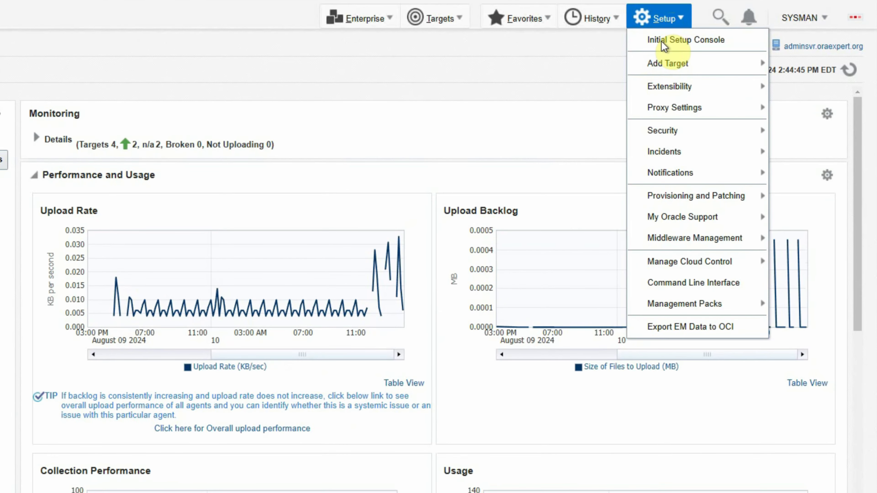
mouse_move(666, 88)
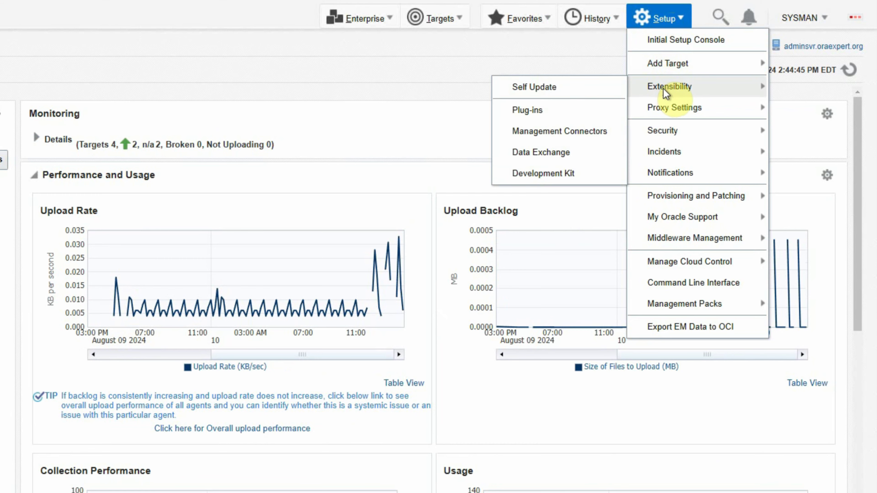
left_click(521, 110)
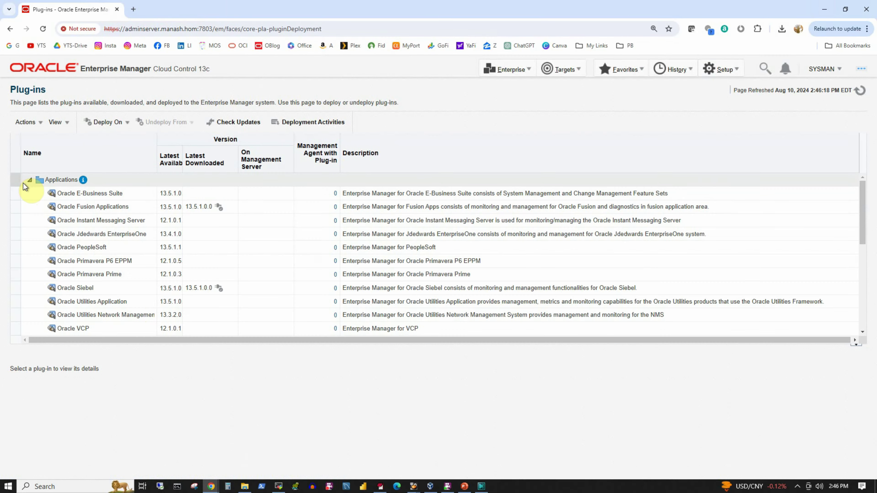
left_click(29, 180)
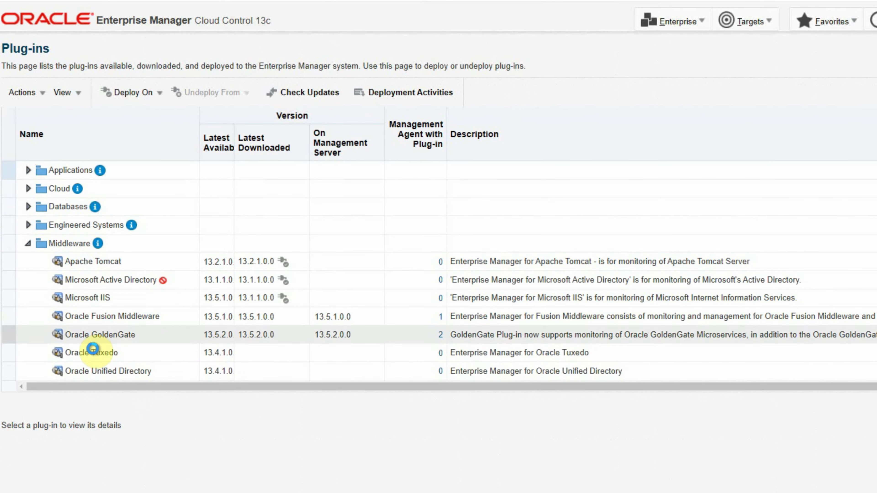
scroll(114, 342, "down", 2)
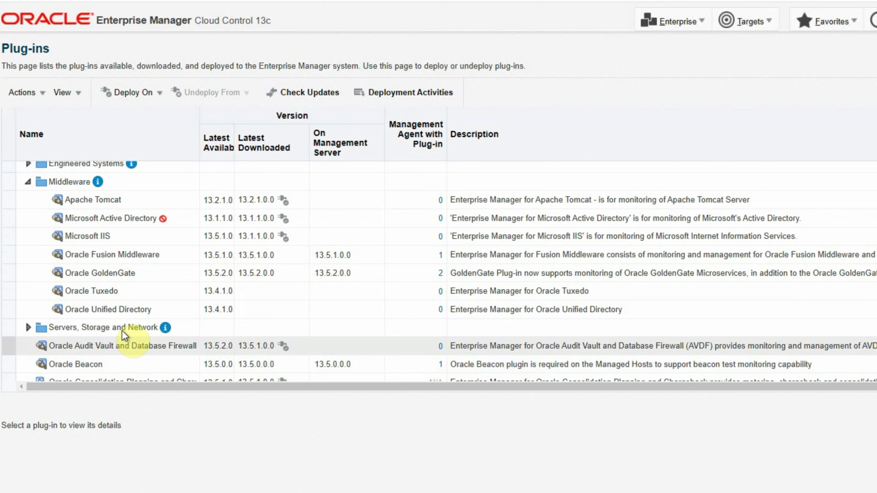
- Deploy the Oracle GoldenGate plug-in version 13.5.2.0.0 on the management agent adminsvr.oraexpert.org:3871
left_click(149, 271)
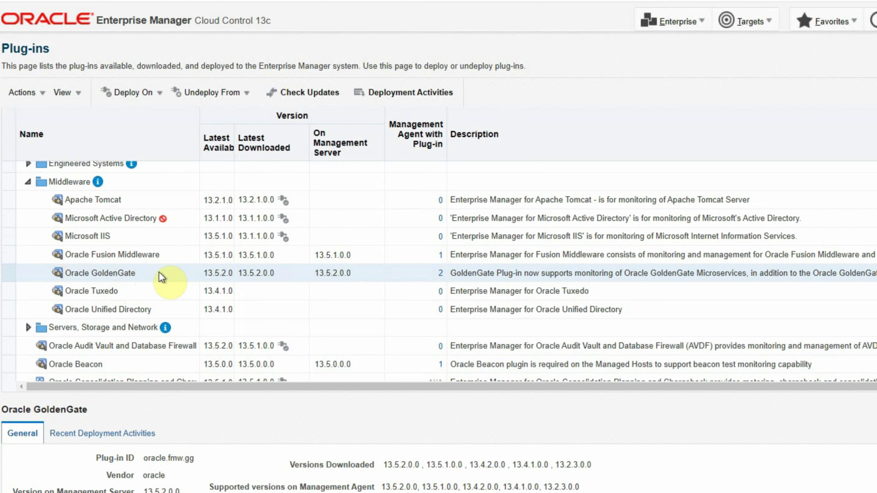
left_click(157, 95)
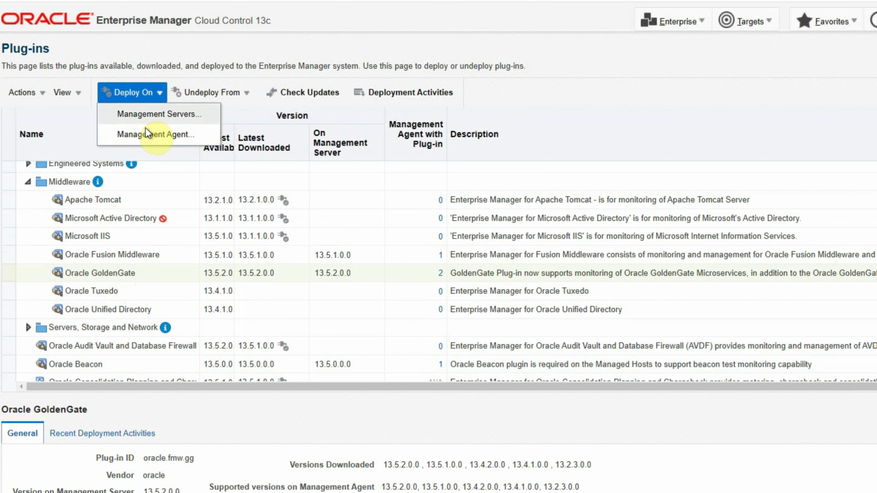
left_click(145, 135)
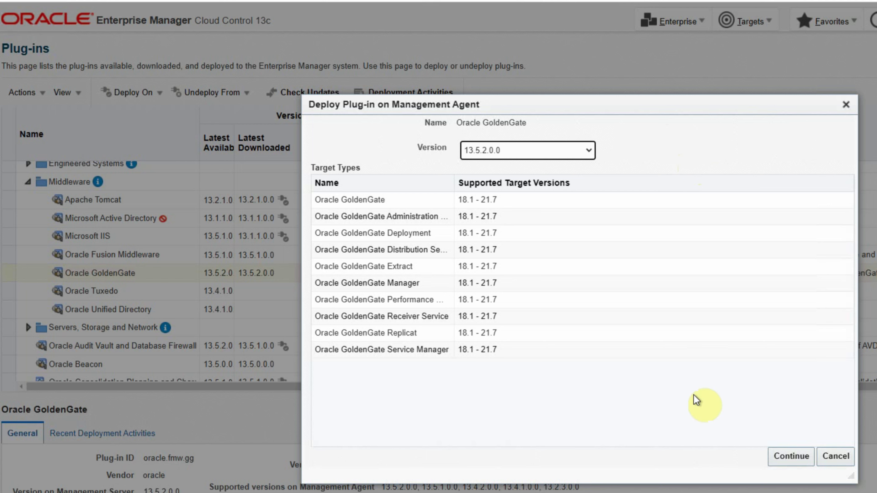
left_click(783, 458)
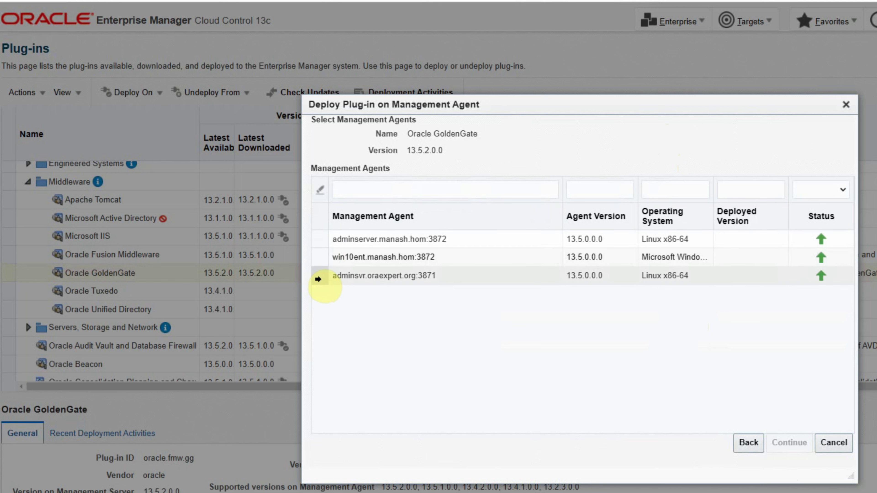
left_click(318, 278)
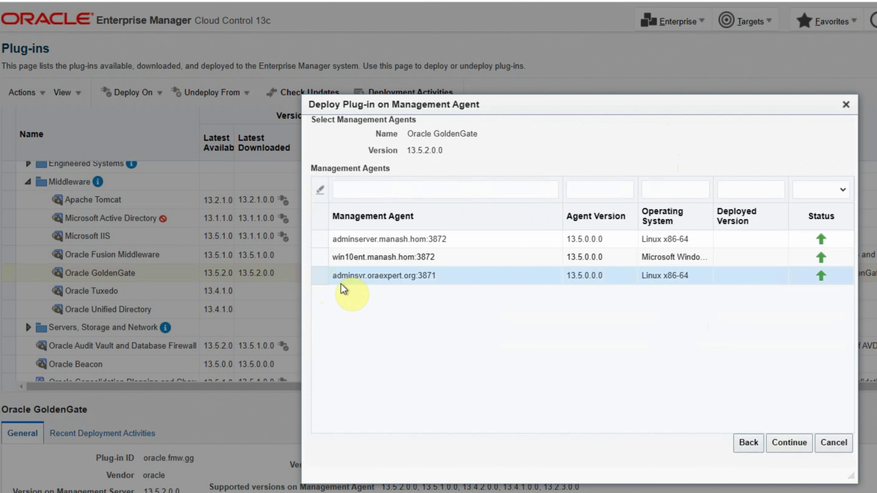
left_click(791, 444)
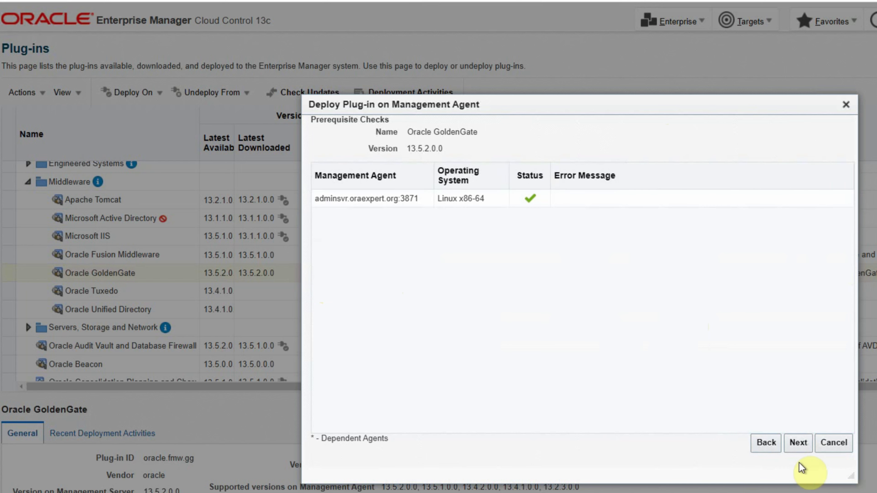
left_click(798, 443)
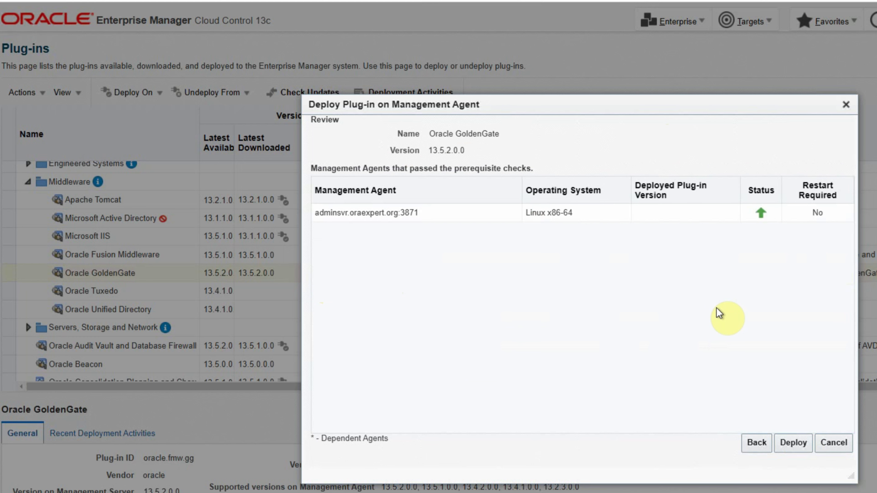
left_click(789, 444)
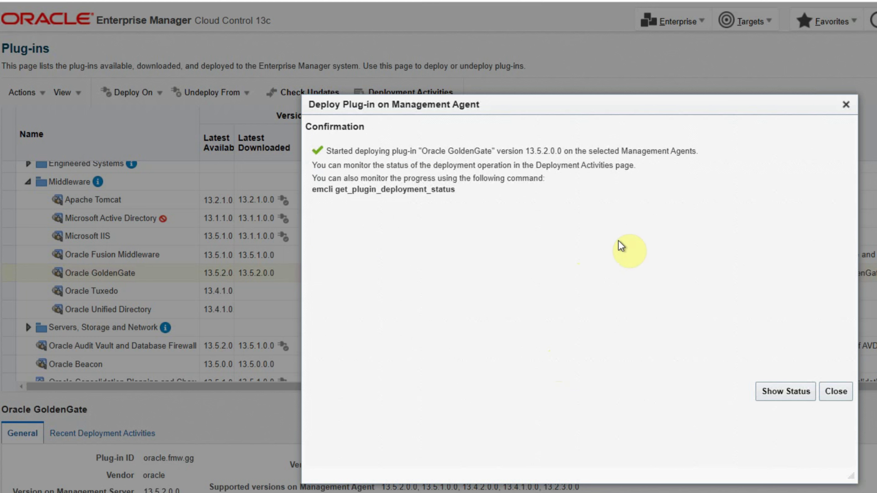
- Show the status of the GoldenGate plug-in deployment and change the auto refresh setting of the activities page
left_click(786, 393)
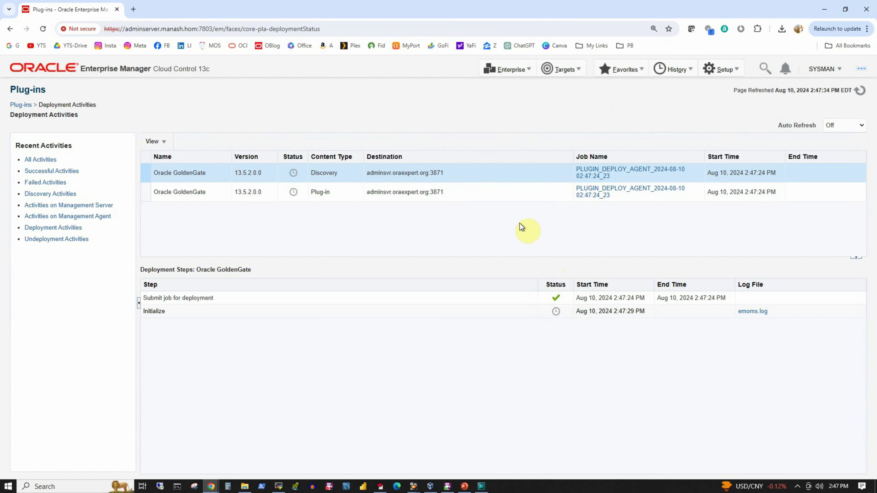
left_click(835, 131)
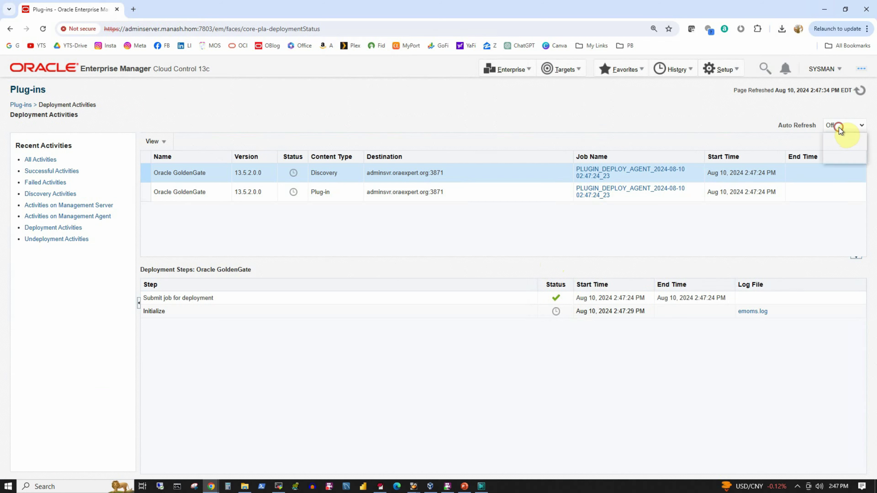
left_click(844, 147)
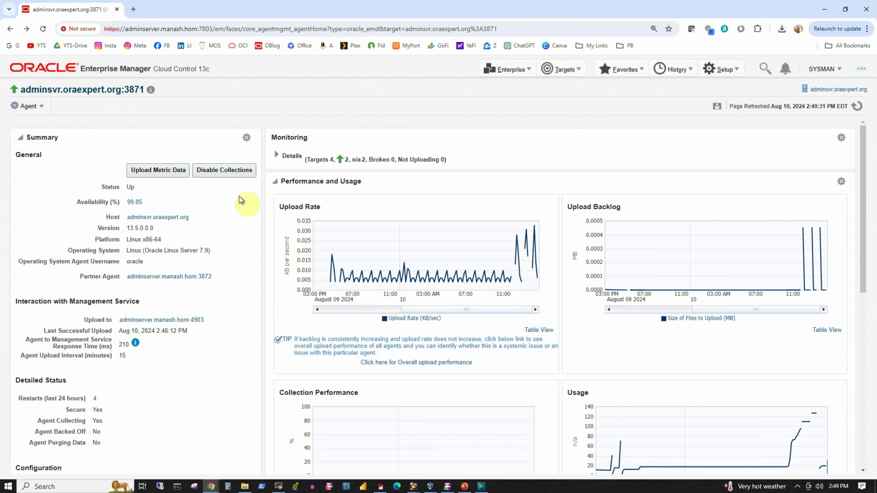
- Check the deployed plug-ins on the adminsvr agent's home page and go to Manage All Images for the gold agent images
scroll(241, 199, "down", 6)
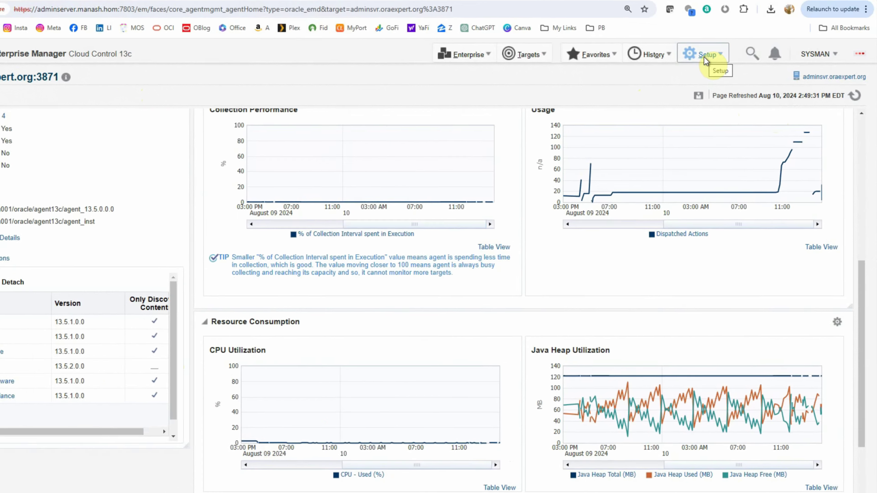
left_click(723, 70)
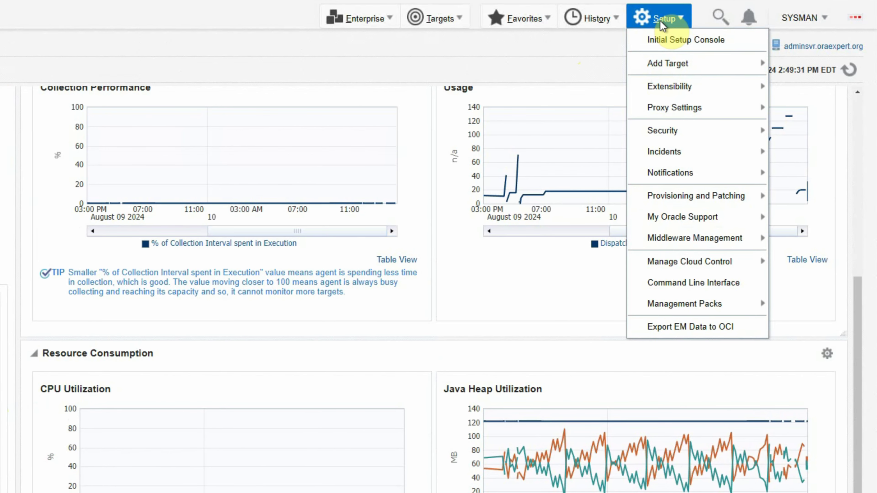
mouse_move(670, 268)
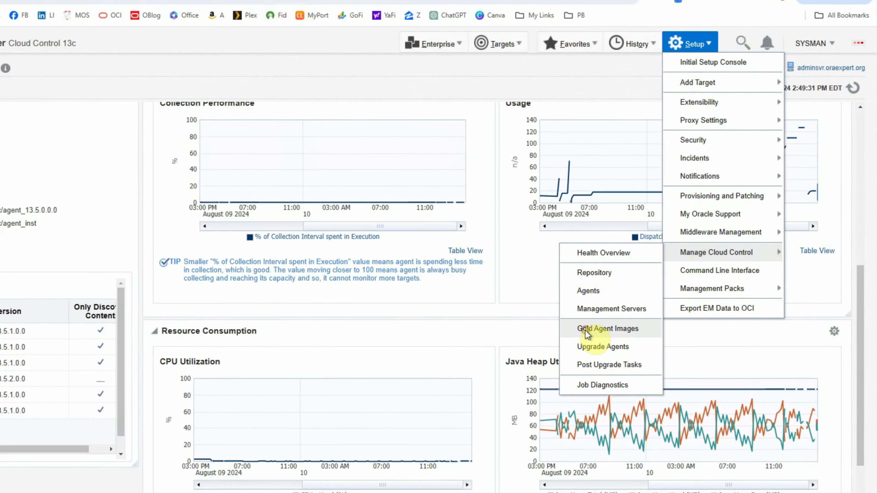
left_click(540, 351)
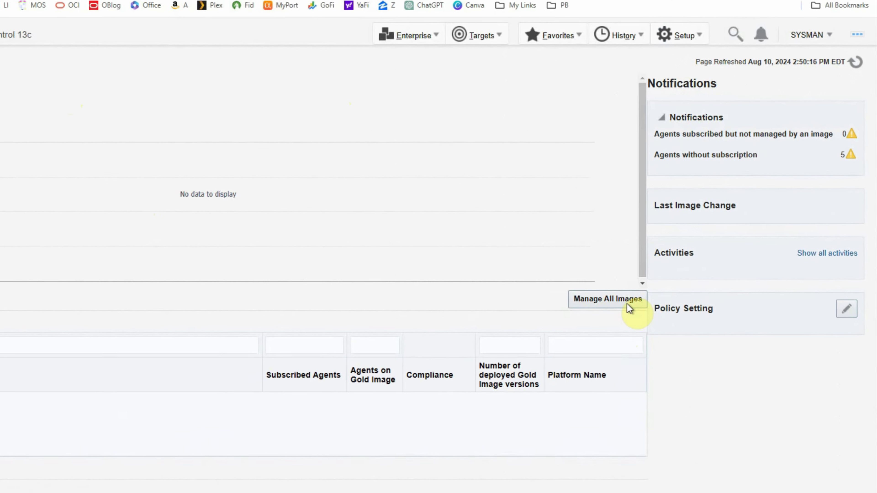
left_click(552, 309)
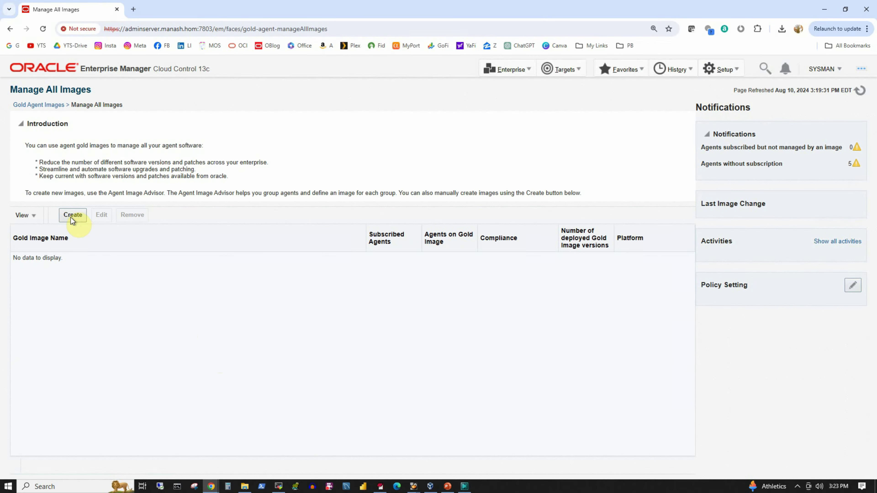
- Create a gold image named GI_13.5_Linux_x86_64 with the description "Base 13.5 Image" for the Linux x86-64 platform
left_click(72, 216)
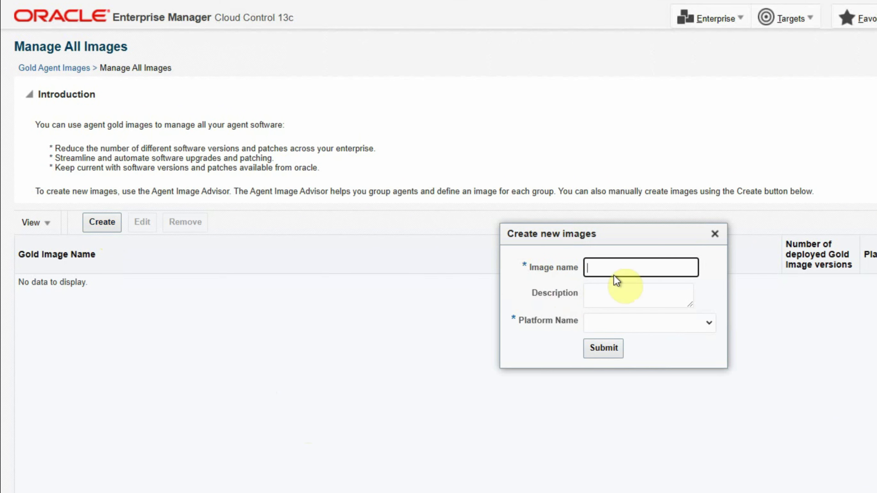
type("GI_13.5_Linux_x86_64")
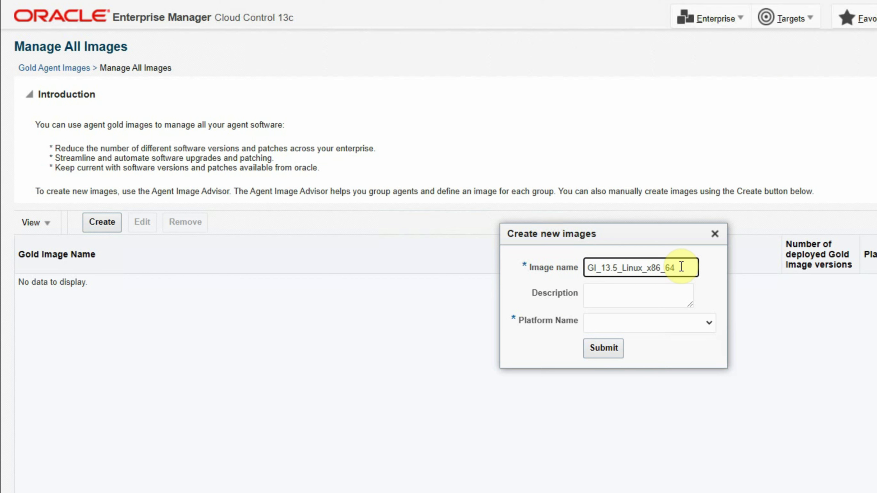
left_click(613, 297)
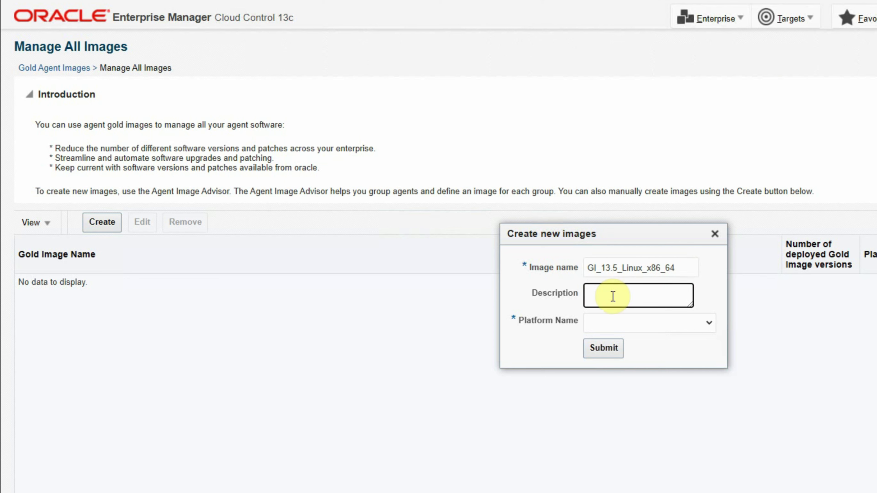
type("Base 13.5 Image")
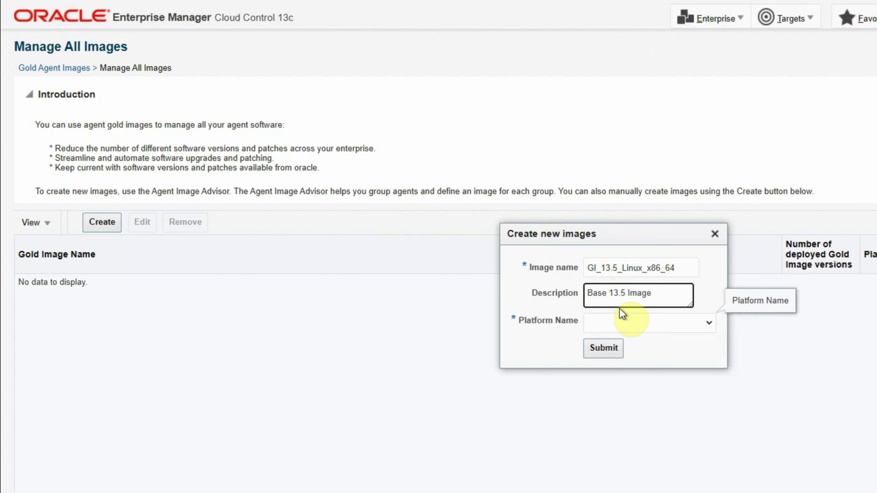
left_click(658, 325)
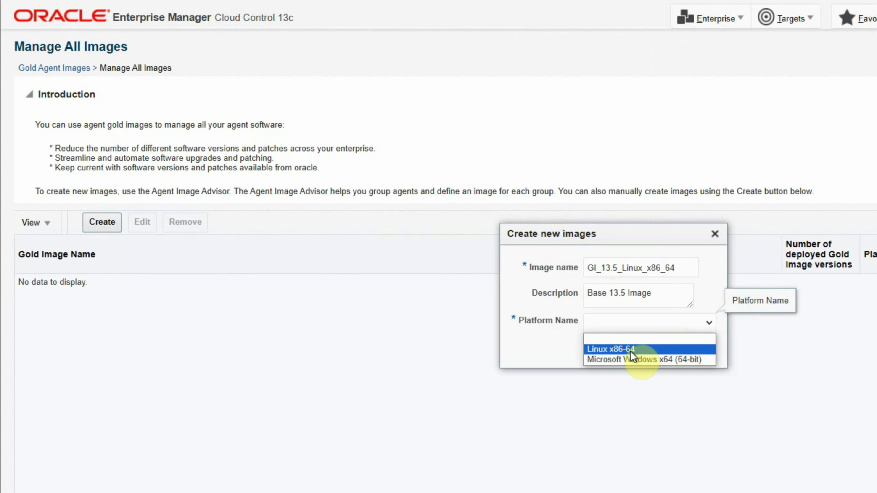
left_click(622, 350)
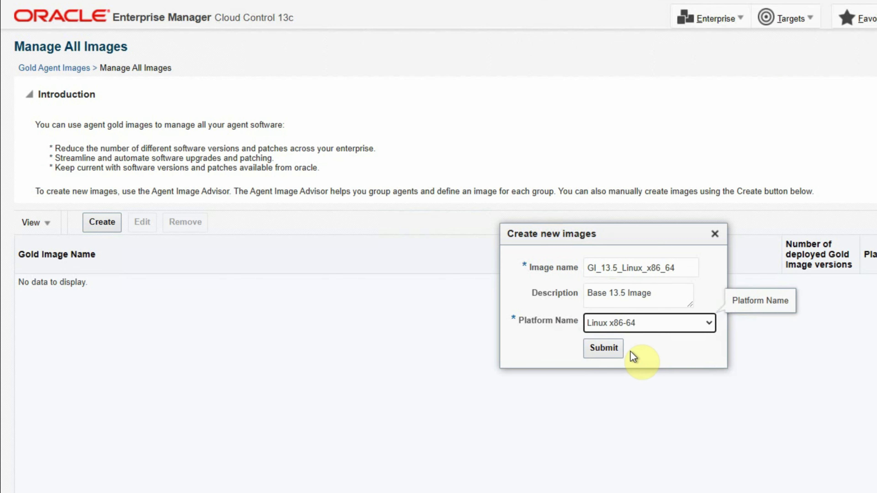
left_click(591, 348)
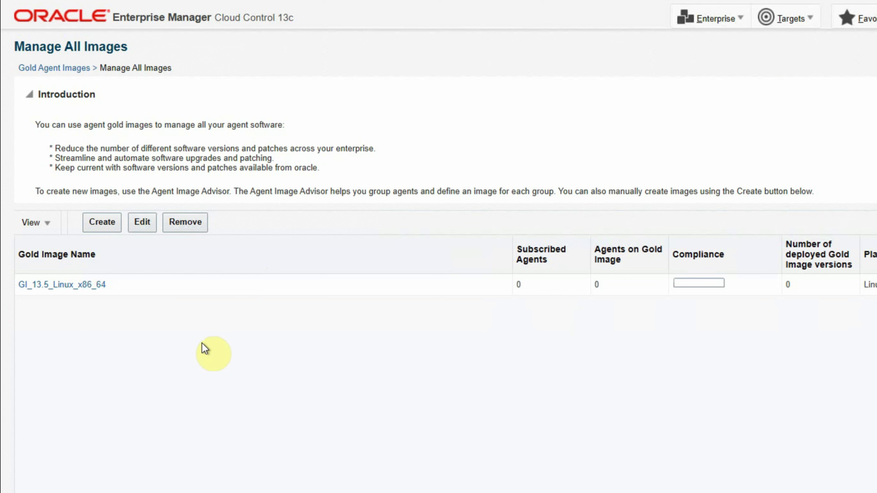
- Start a new version of the GI_13.5_Linux_x86_64 image, naming it agent_13.5.0.0.1 with the description v1
left_click(54, 292)
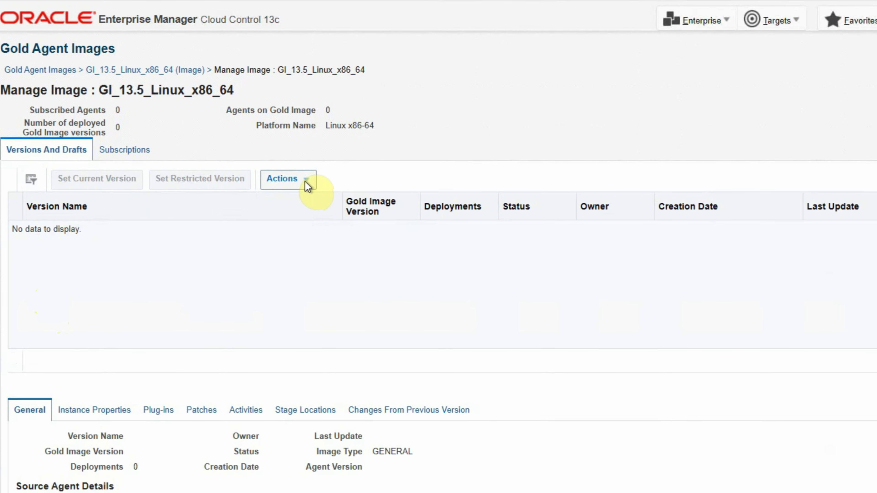
left_click(305, 182)
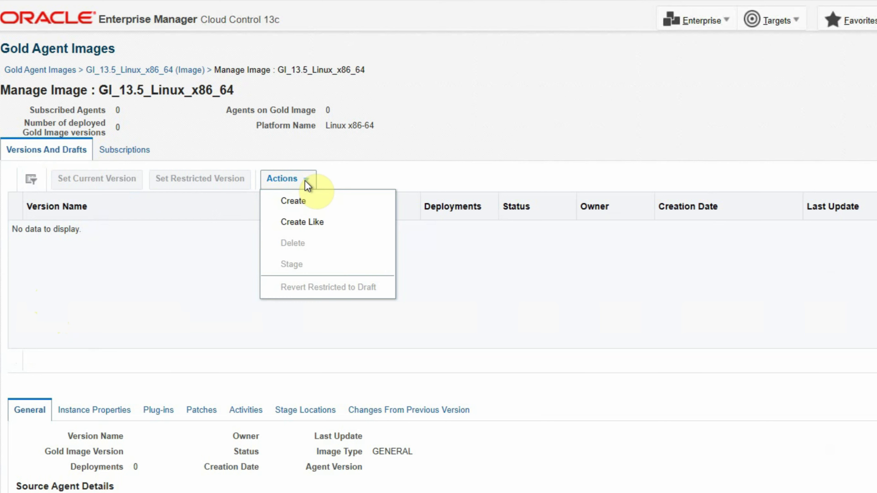
left_click(298, 202)
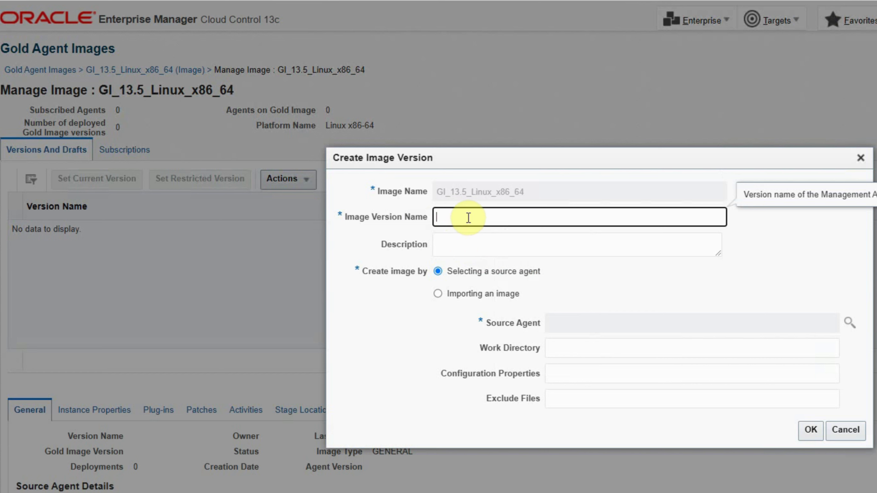
type("agent_")
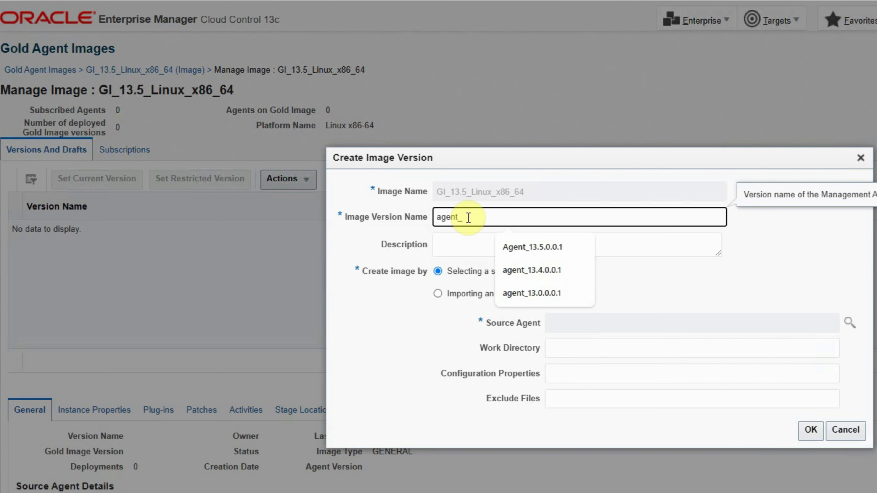
type("13.5.0.0")
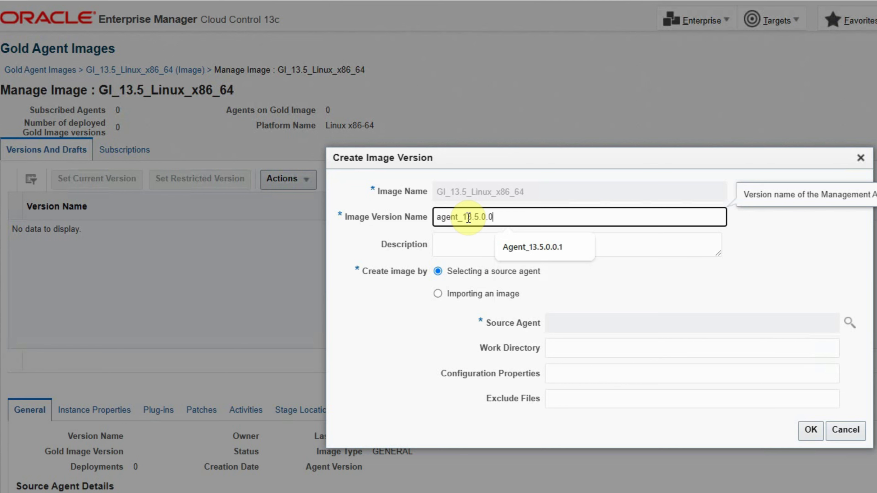
type(".1")
left_click(455, 240)
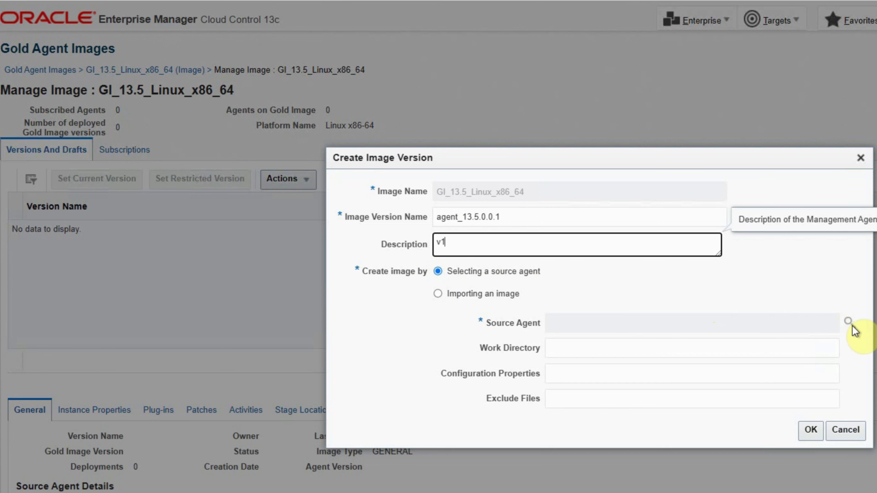
- Use adminsvr.oraexpert.org:3871 as the source agent, leave the work directory blank, and submit the image version for creation
left_click(848, 320)
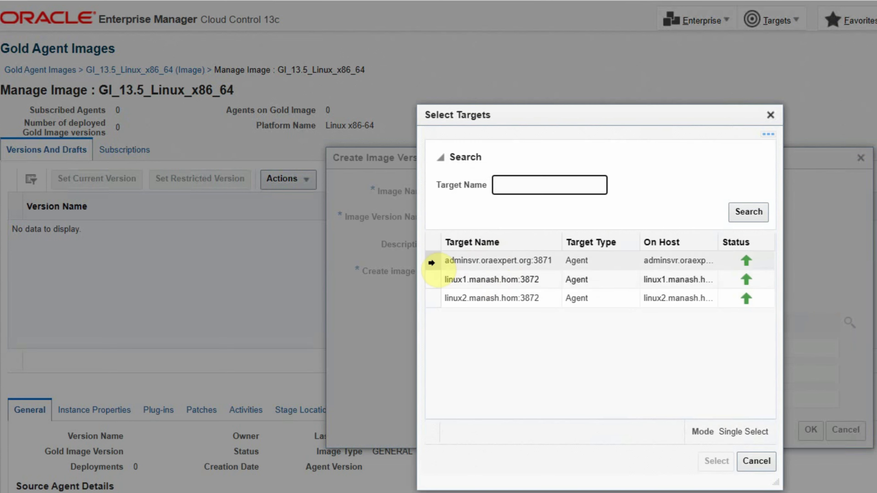
left_click(433, 264)
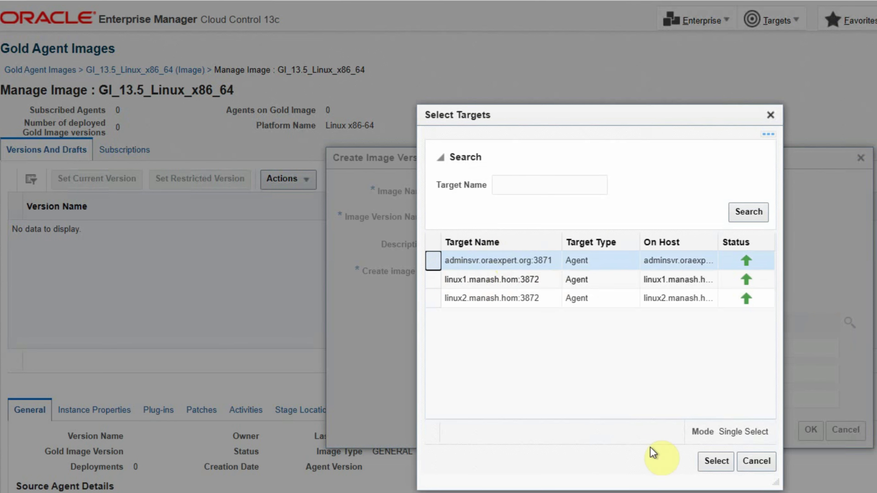
left_click(714, 461)
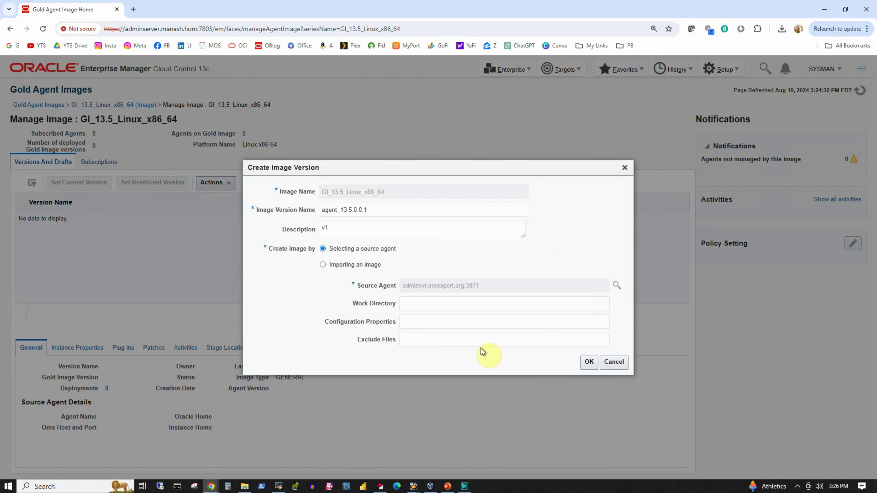
left_click(417, 303)
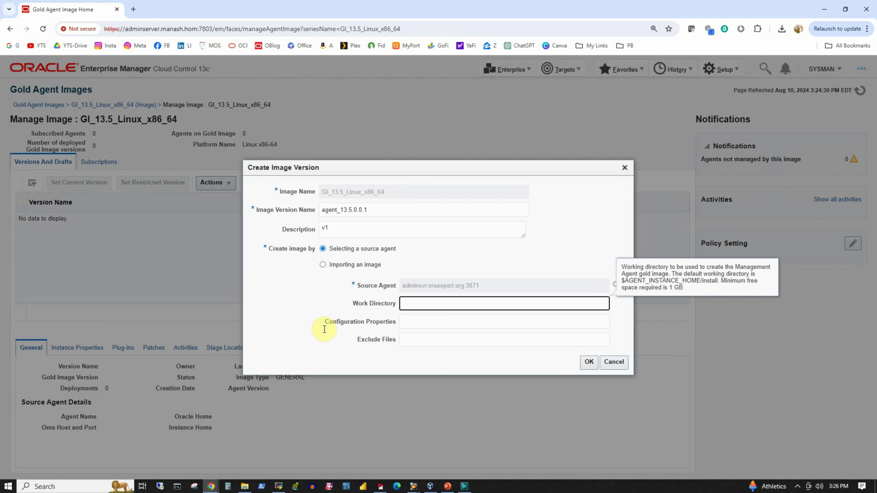
left_click(417, 369)
left_click(589, 362)
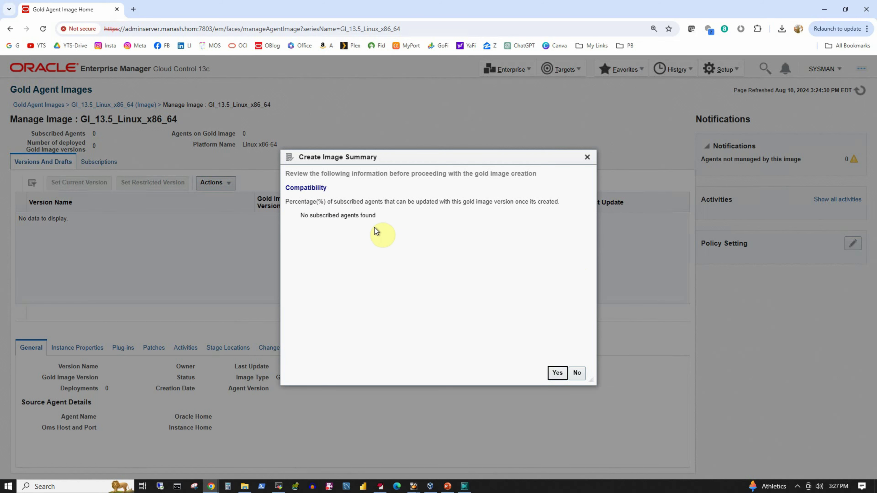
left_click(559, 373)
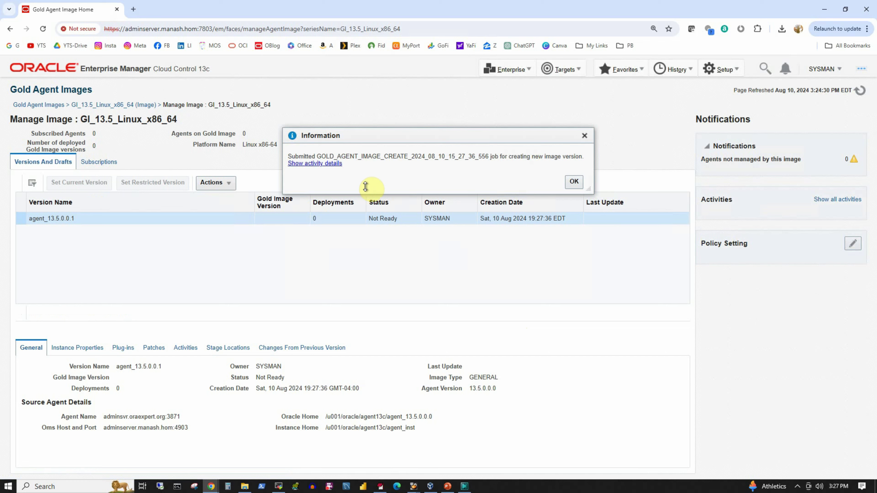
- Monitor the gold image creation job in its activity details, with auto refresh every 15 seconds and the step details enlarged
left_click(308, 163)
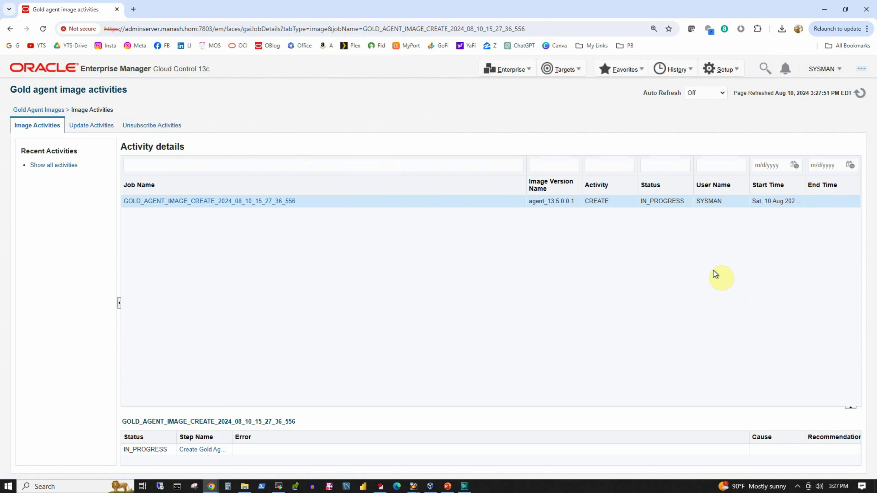
left_click(706, 92)
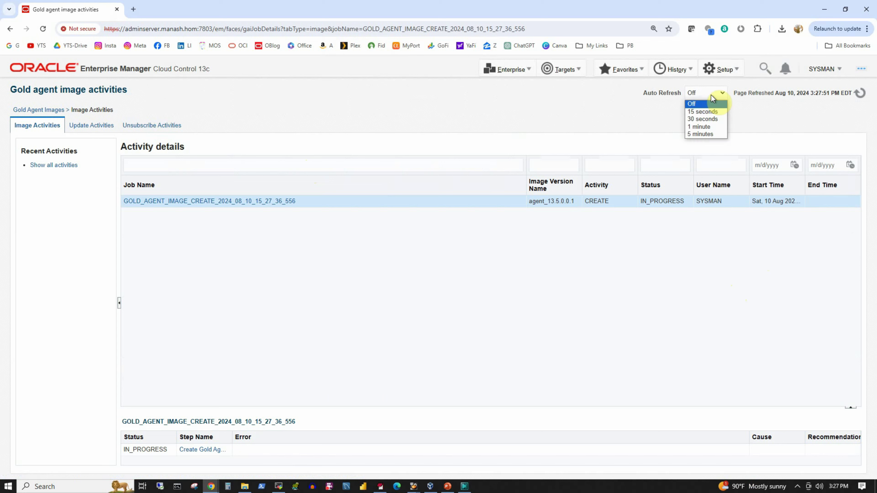
left_click(714, 111)
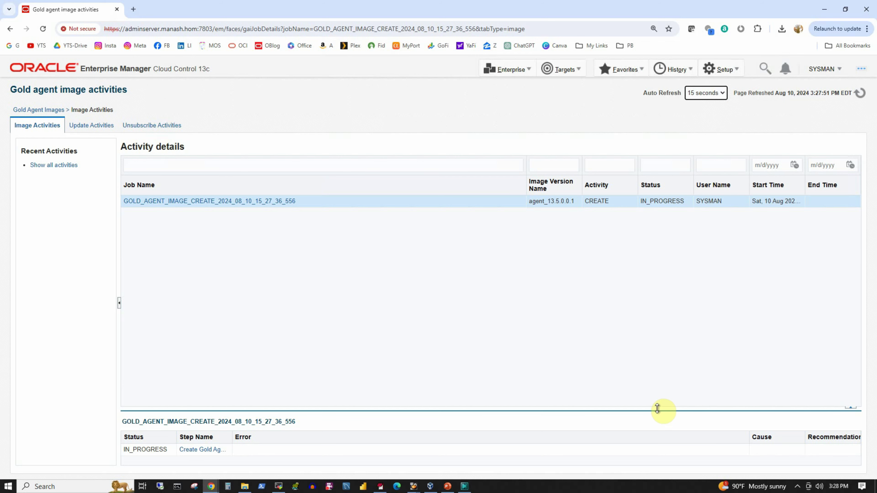
left_click_drag(657, 408, 670, 253)
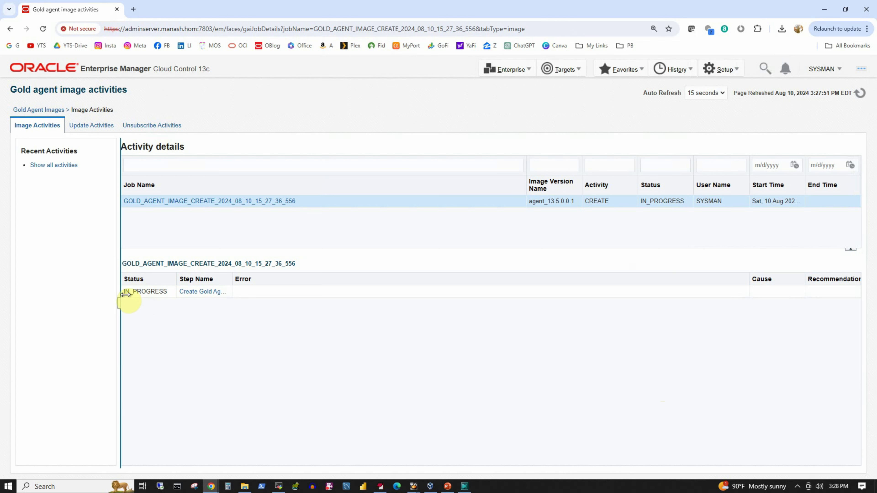
left_click_drag(233, 292, 298, 292)
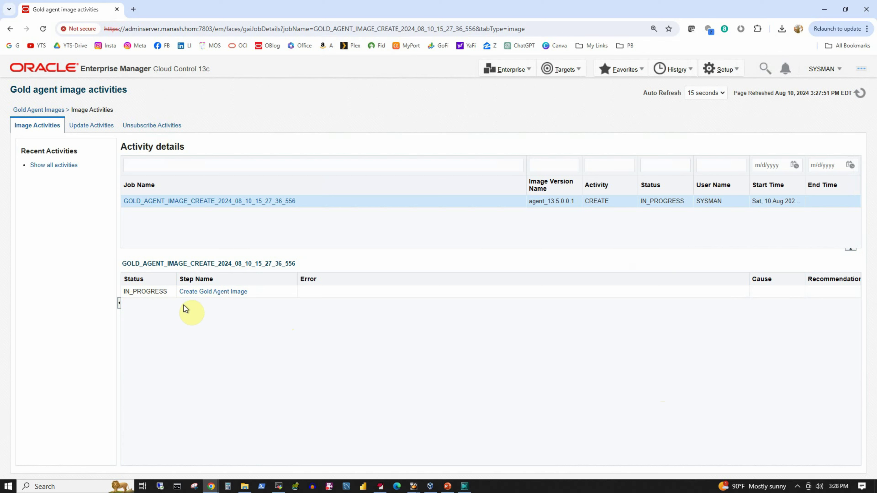
left_click(194, 298)
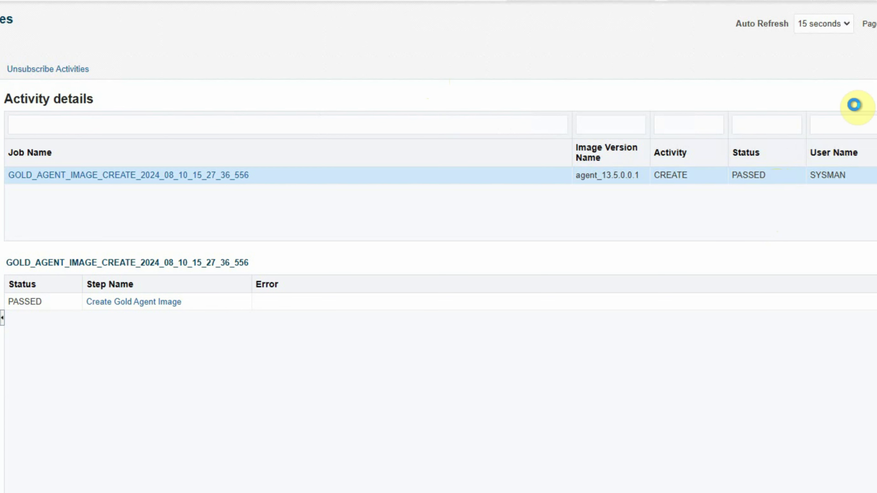
- Turn off auto refresh and go to the version and subscription management page of the GI_13.5_Linux_x86_64 image
left_click(837, 24)
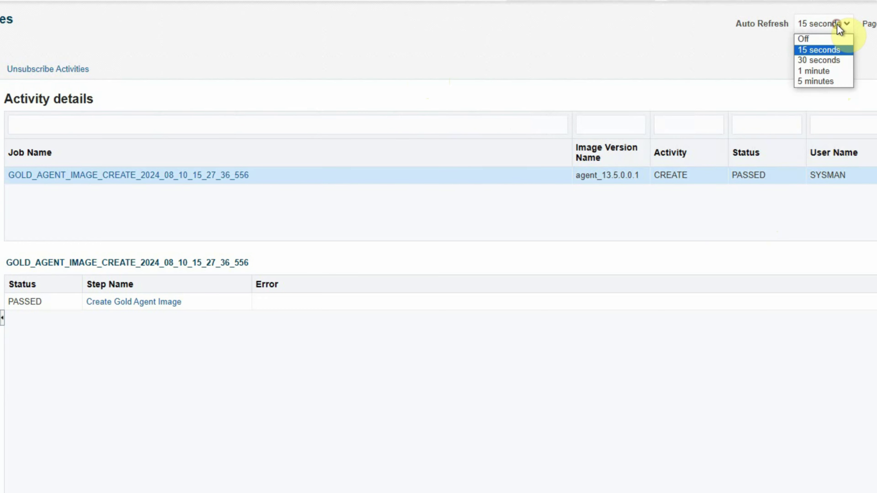
left_click(823, 38)
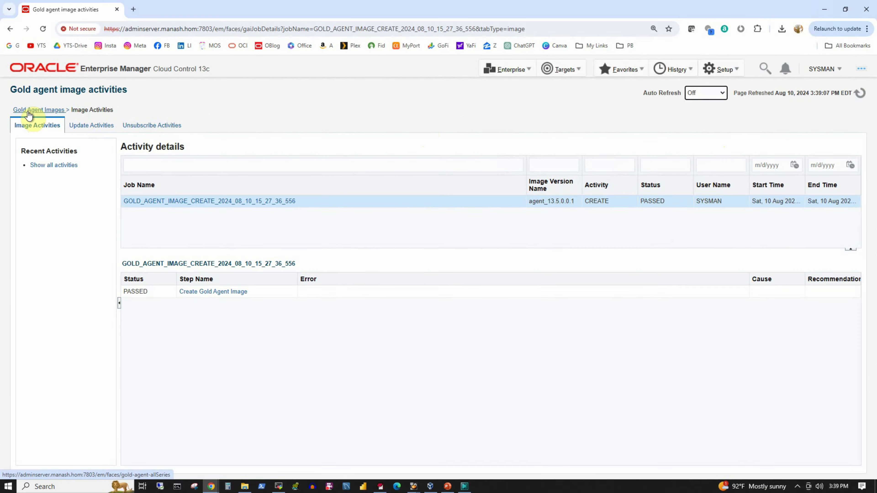
left_click(28, 110)
left_click(48, 359)
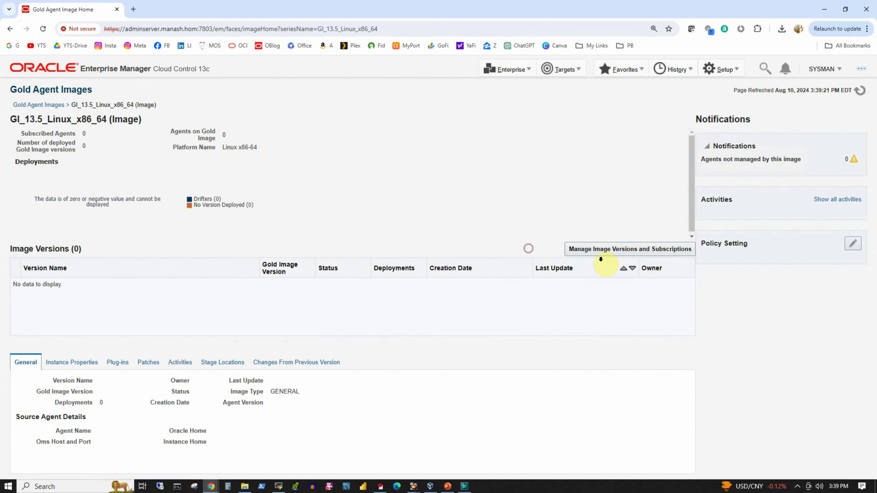
left_click(633, 252)
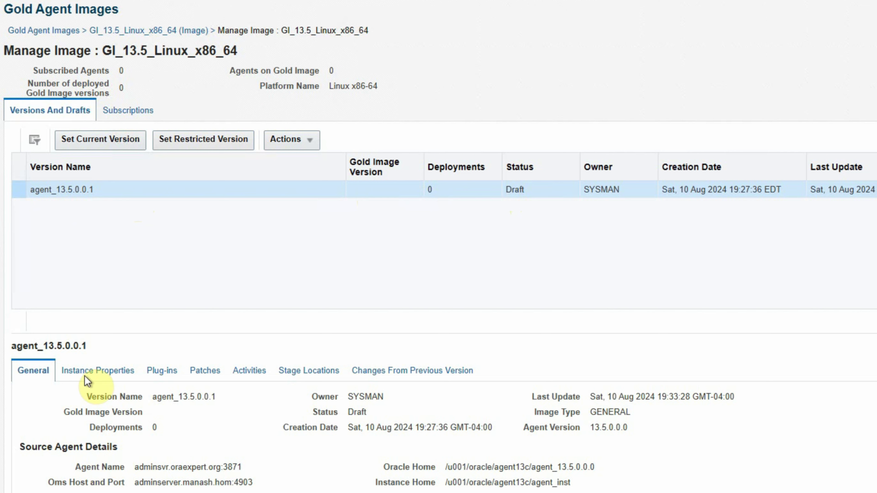
- Review the instance properties, plug-ins, patches and activities of image version agent_13.5.0.0.1
left_click(103, 372)
left_click(172, 376)
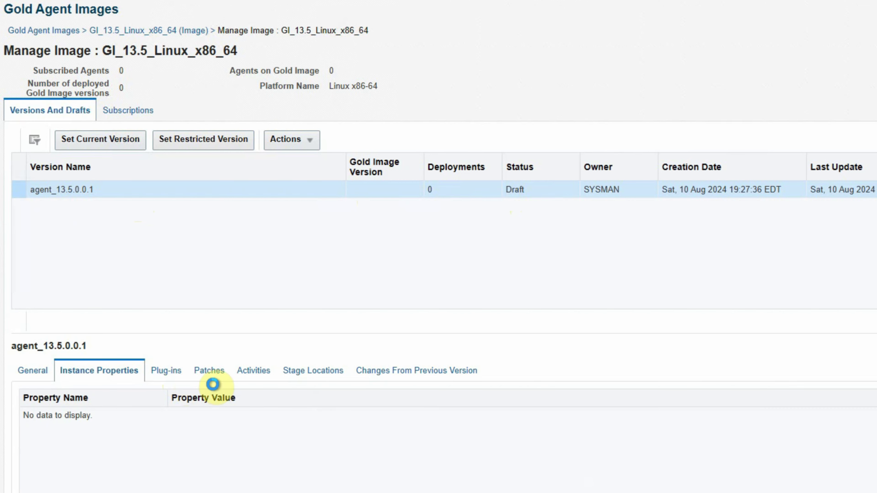
left_click(215, 376)
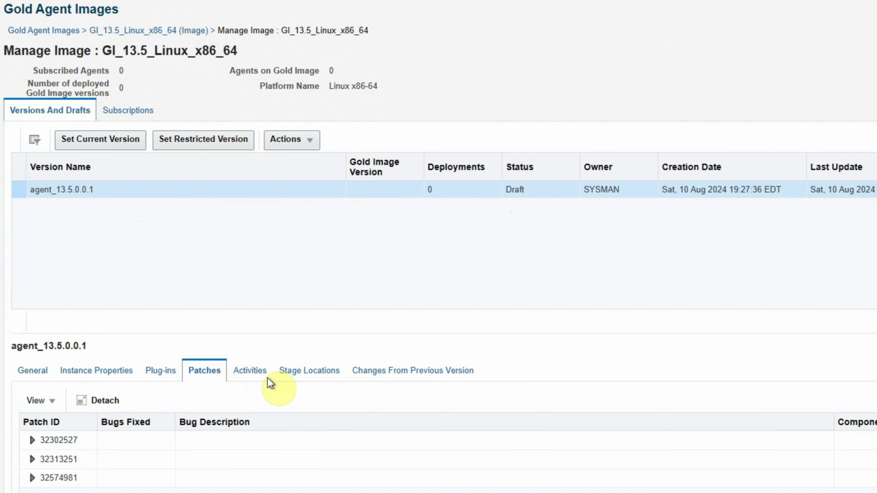
left_click(252, 374)
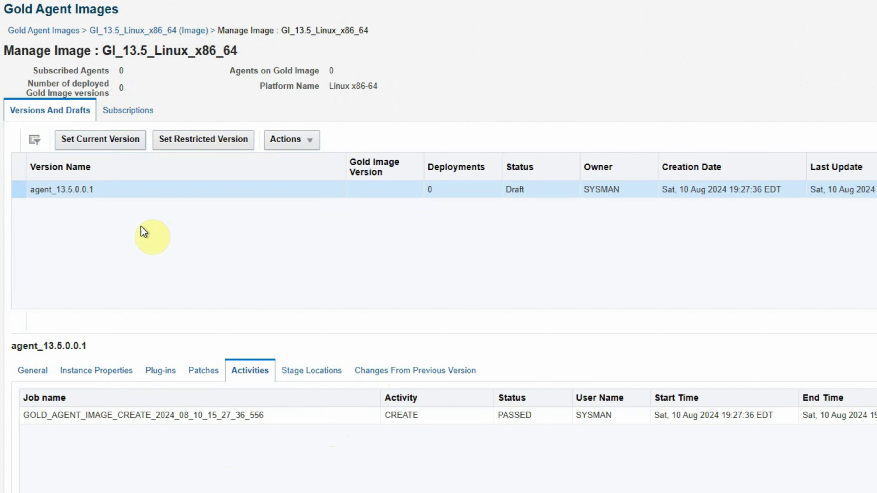
- Set the draft agent_13.5.0.0.1 as the current version of the gold image
left_click(113, 192)
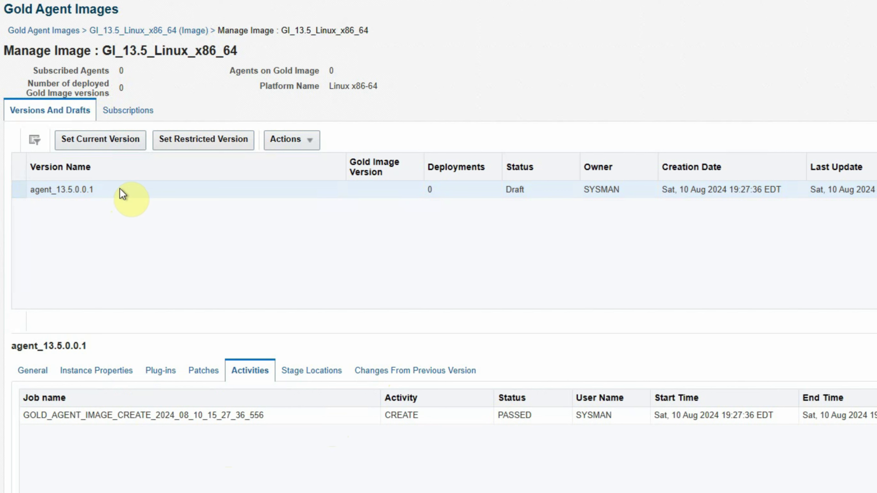
left_click(127, 190)
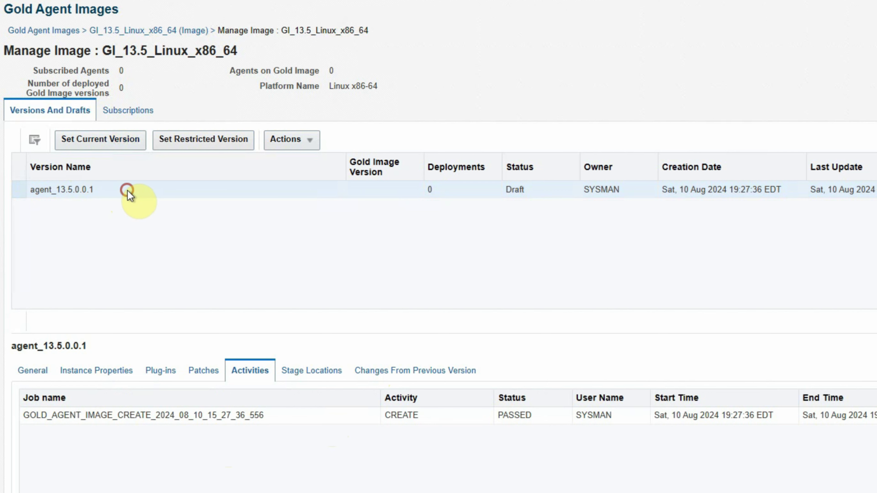
left_click(87, 142)
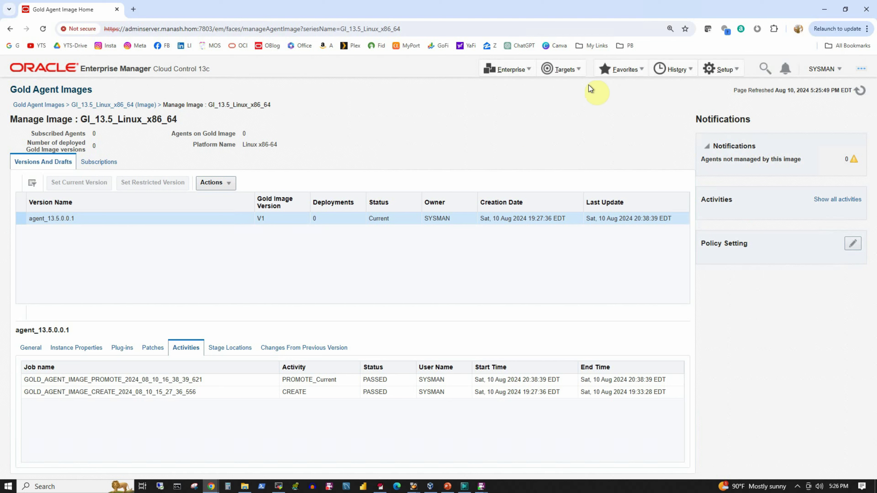
- Go to Add Targets Manually and start an agent installation on host targets
left_click(725, 69)
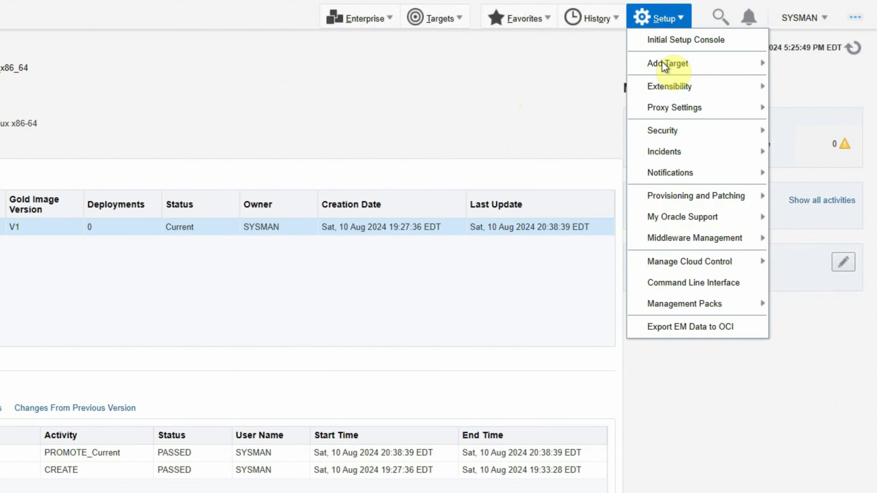
mouse_move(702, 99)
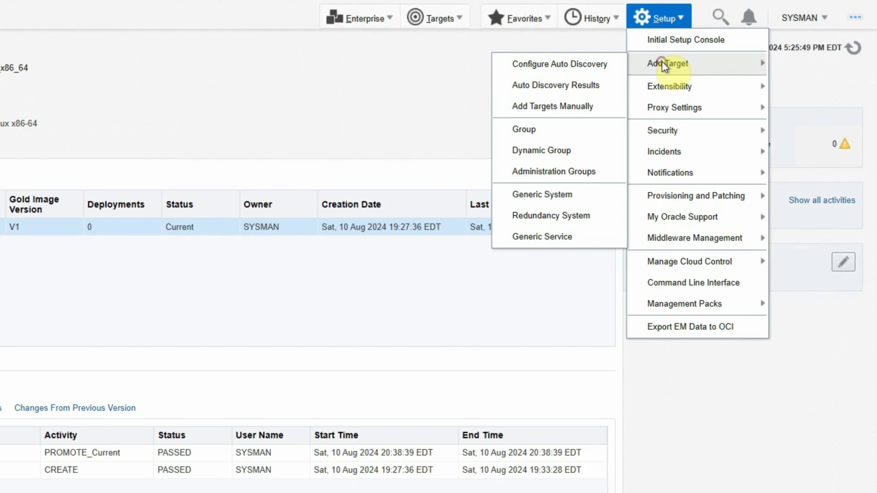
left_click(544, 107)
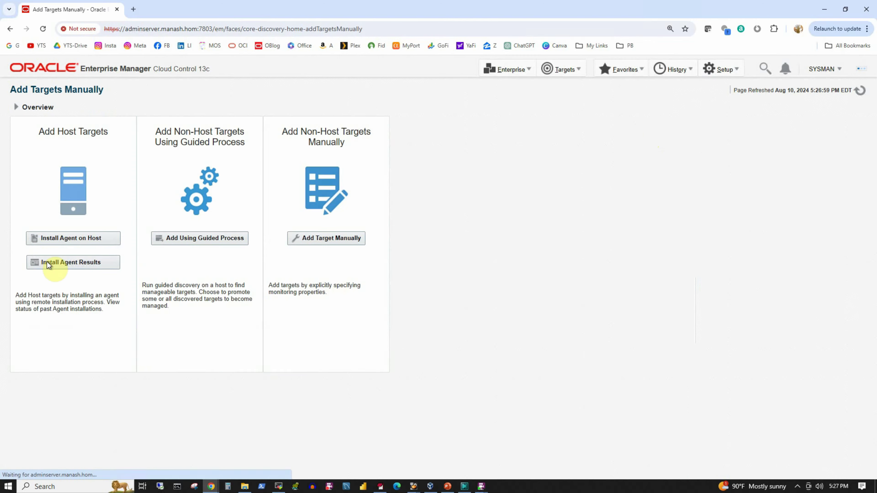
left_click(77, 240)
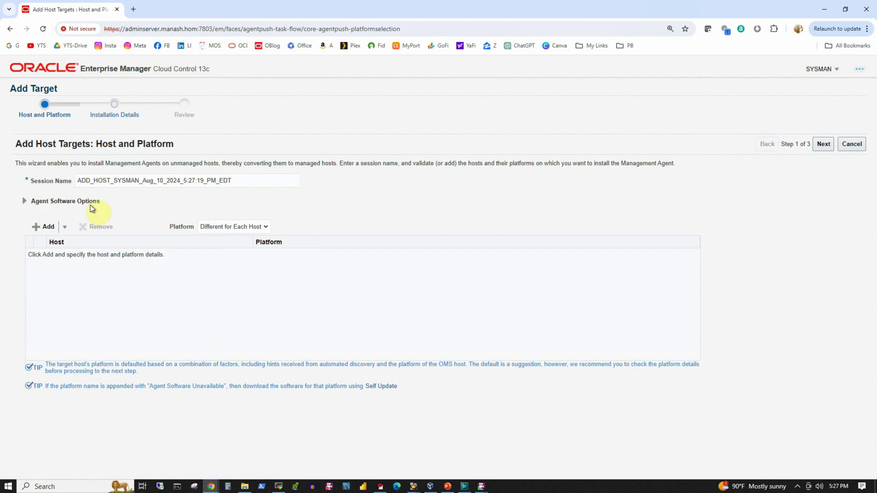
- Set the agent software options to install with gold image GI_13.5_Linux_x86_64, keeping the Current image version
left_click(24, 202)
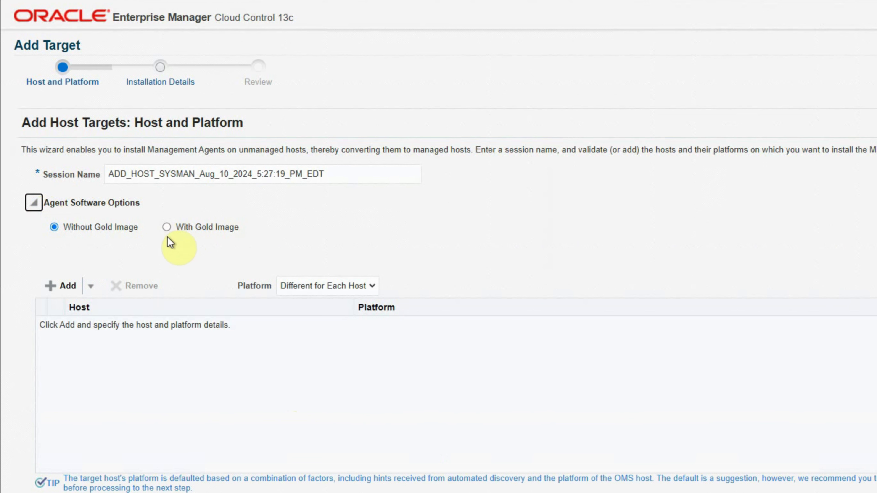
left_click(166, 227)
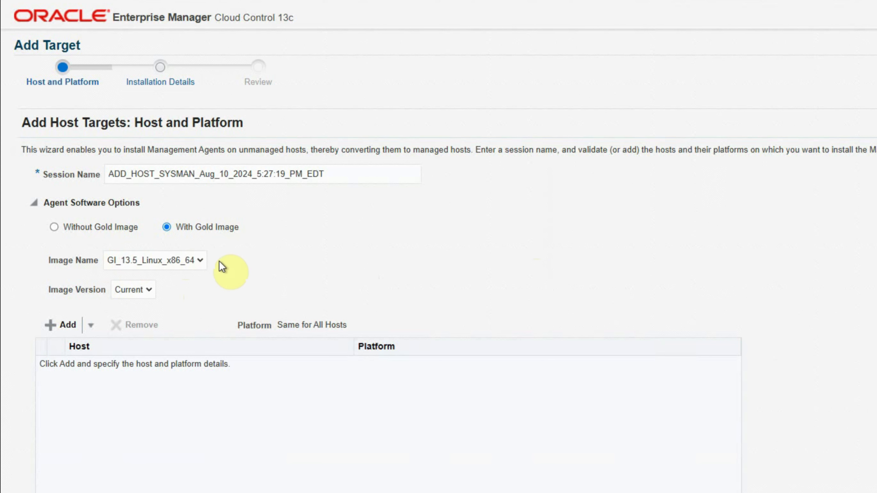
left_click(201, 261)
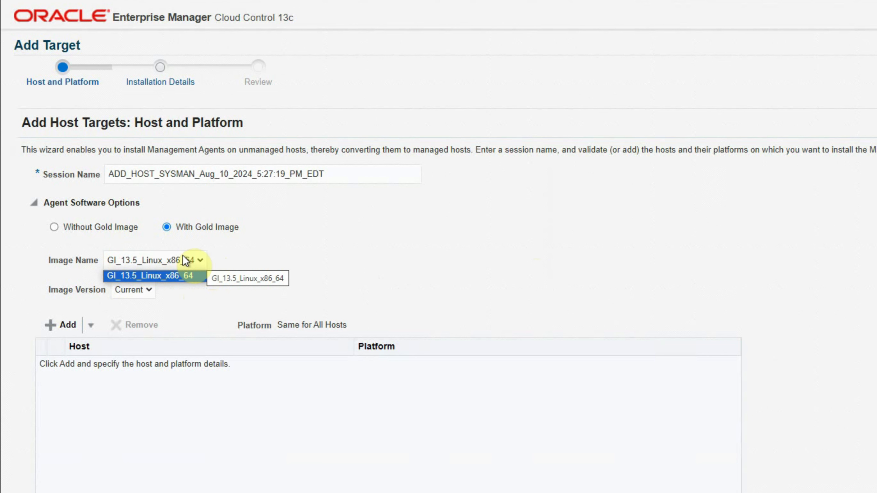
left_click(201, 261)
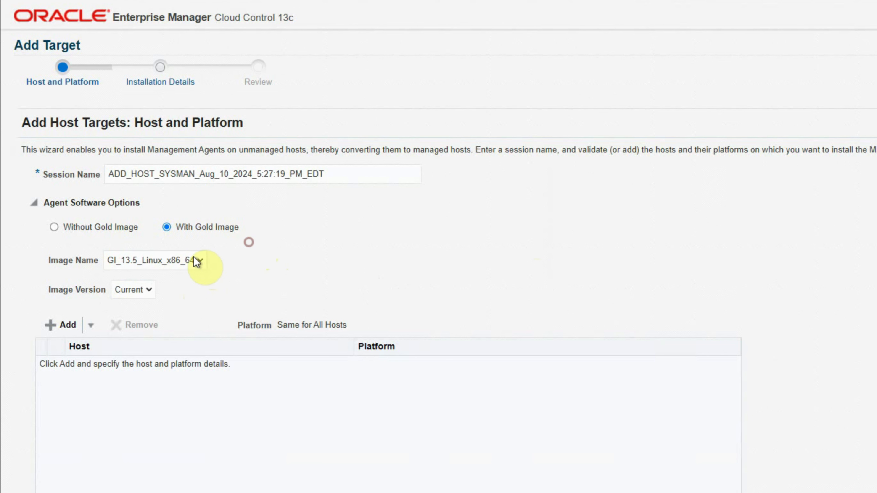
left_click(202, 259)
left_click(174, 275)
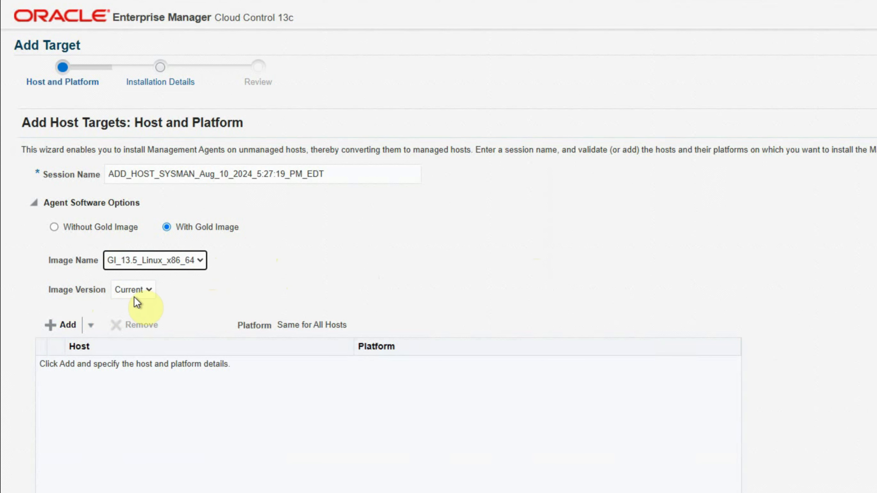
- Add the host vmlinux1.oraexpert.org with the platform Linux x86-64
left_click(66, 326)
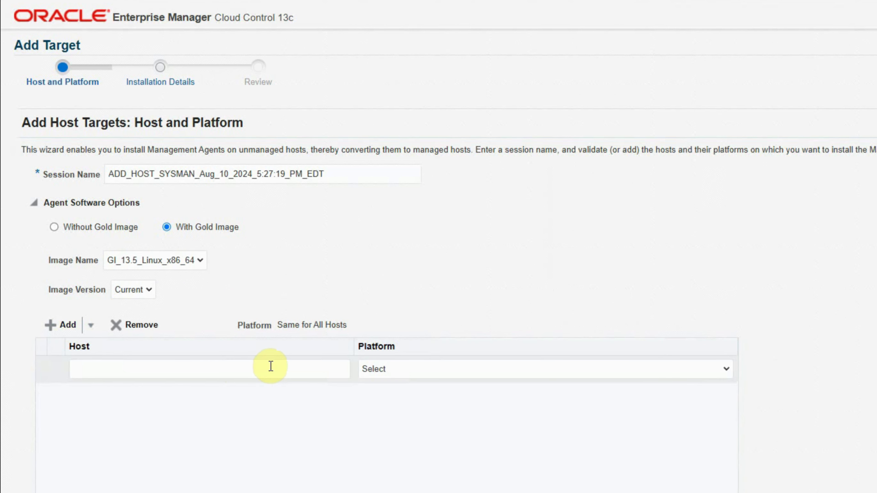
left_click(243, 367)
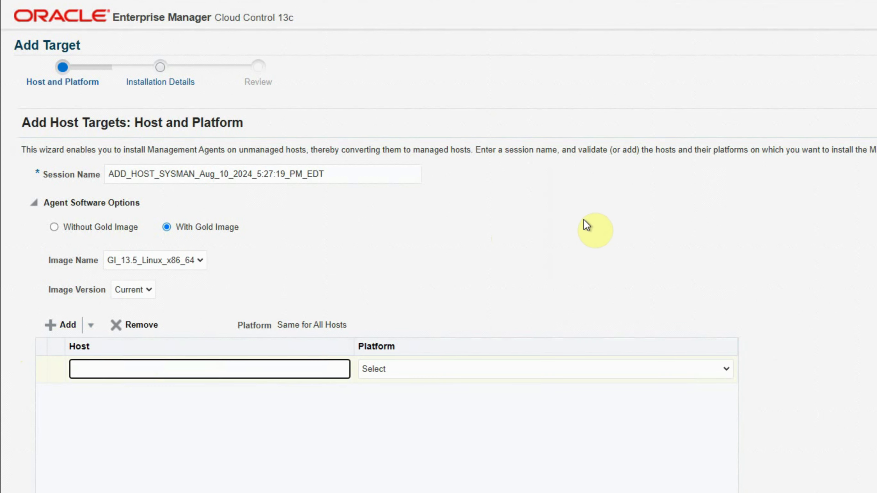
type("vmlinux1.oraexpert.org")
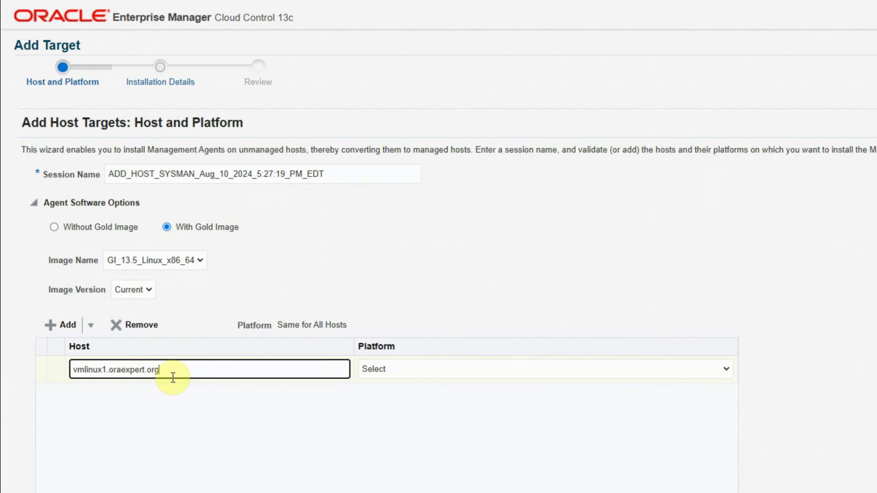
left_click(383, 370)
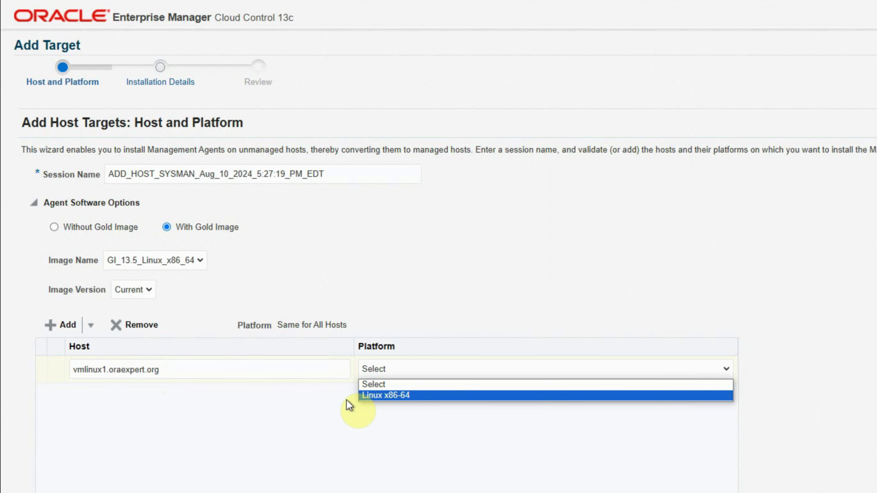
left_click(417, 396)
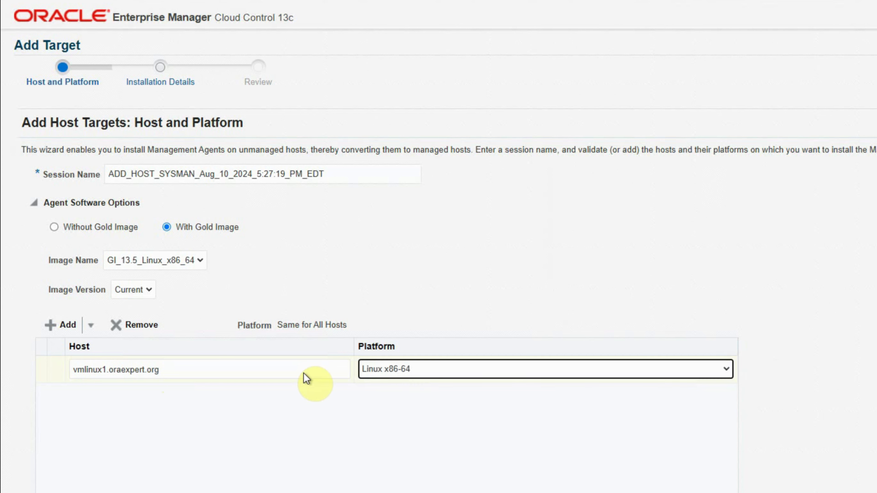
- Add a second host, vmlinux2.oraexpert.org, by reusing the first host's name with the number changed to 2
left_click(64, 324)
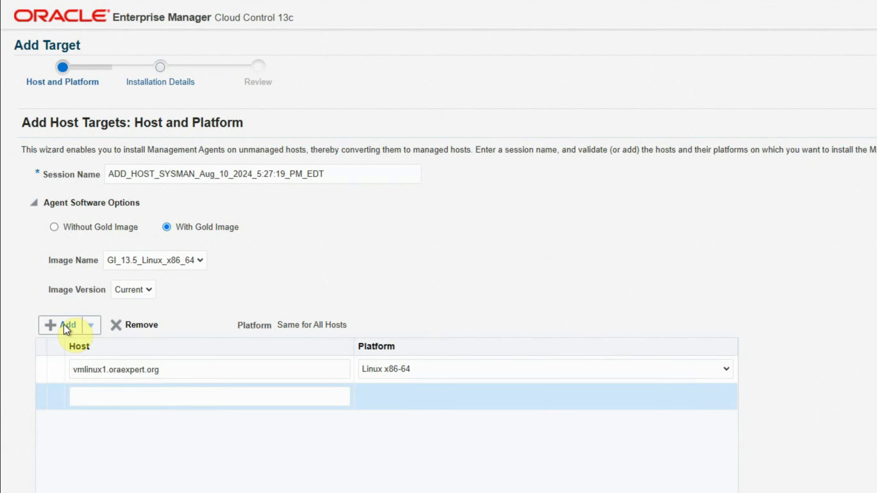
left_click_drag(167, 367, 2, 368)
key("ctrl+c")
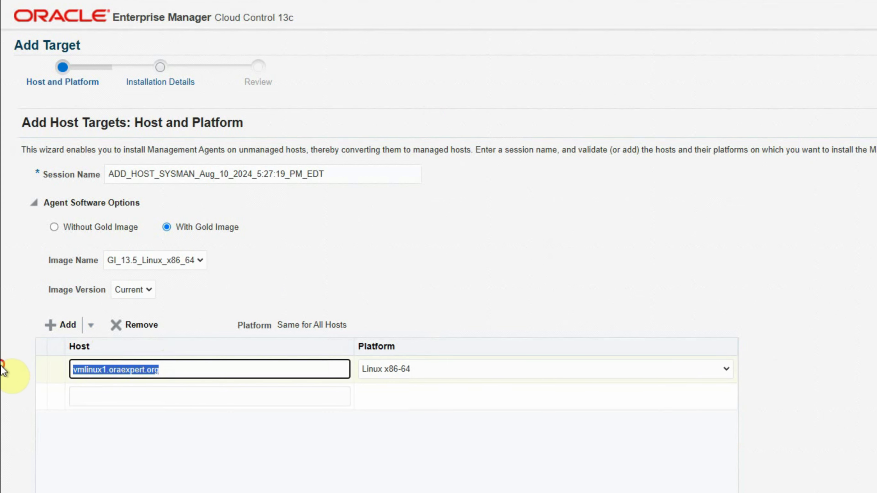
left_click(113, 394)
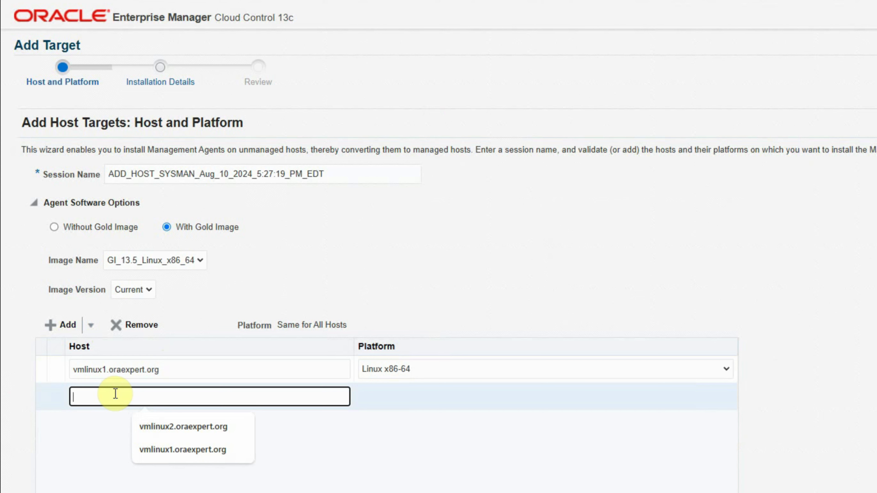
key("ctrl+v")
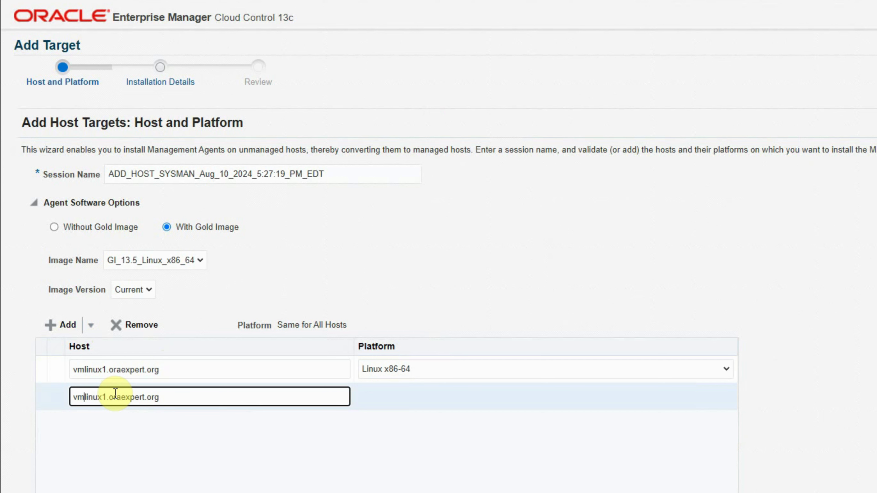
key("Delete")
type("2")
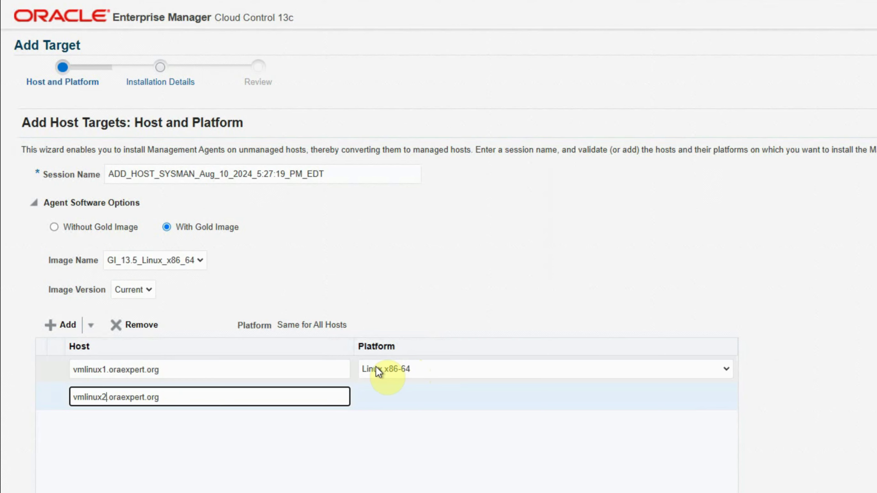
- Proceed to the installation details and set the Linux x86-64 installation base directory to /u001/oracle/agent13c, using its agent_inst subfolder as instance directory
left_click(822, 145)
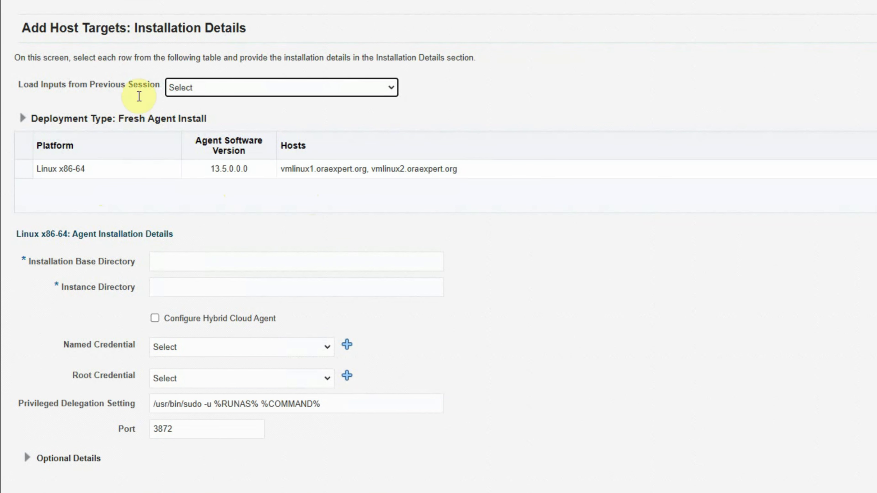
left_click(69, 179)
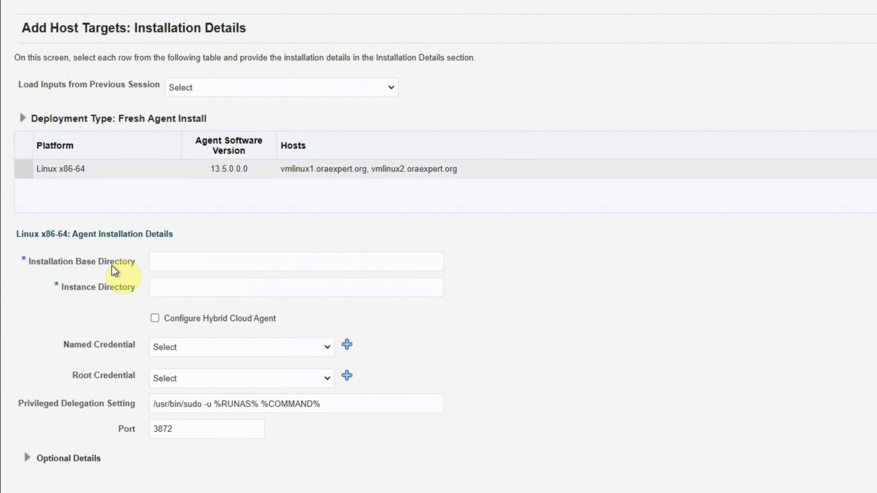
left_click(167, 259)
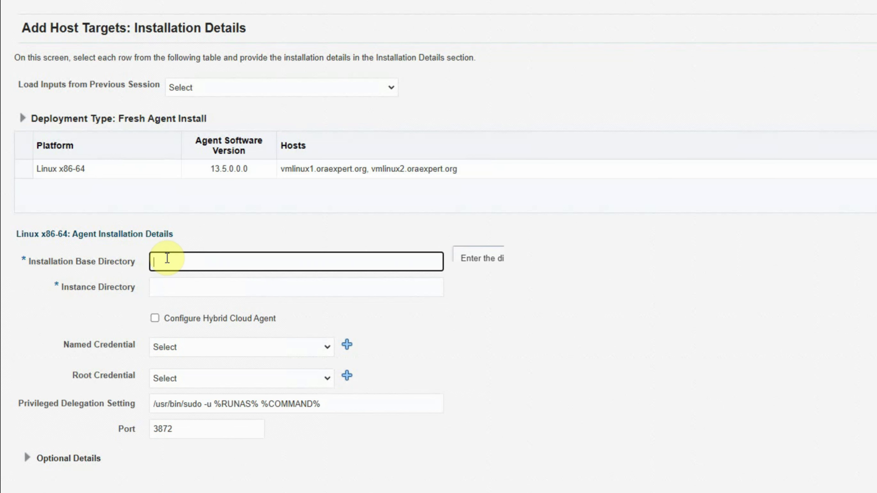
type("/u001/oracle/agent13c")
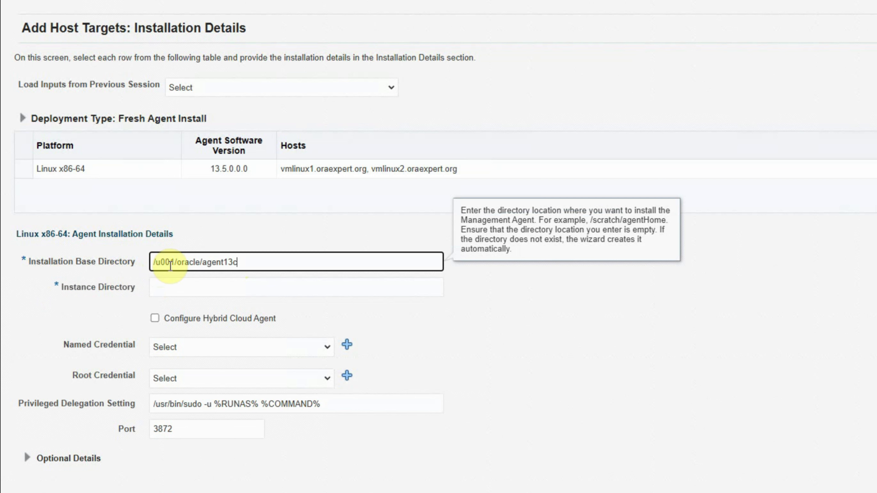
left_click(211, 273)
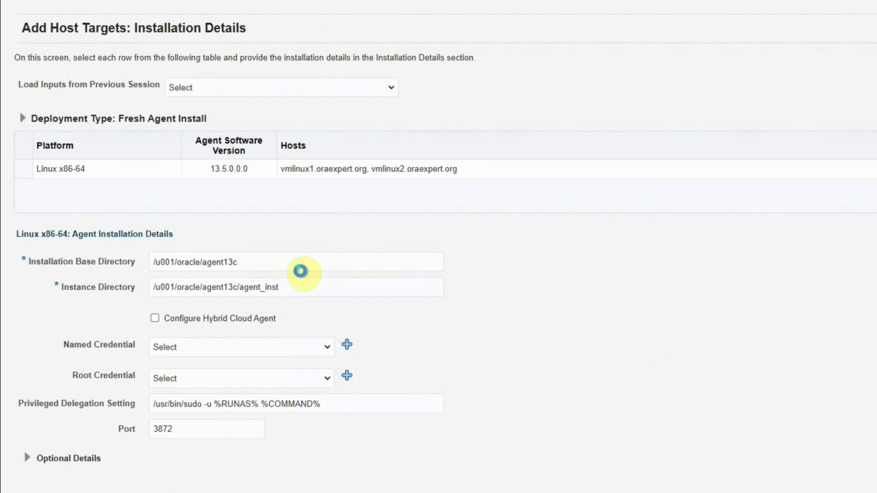
left_click_drag(260, 262, 141, 258)
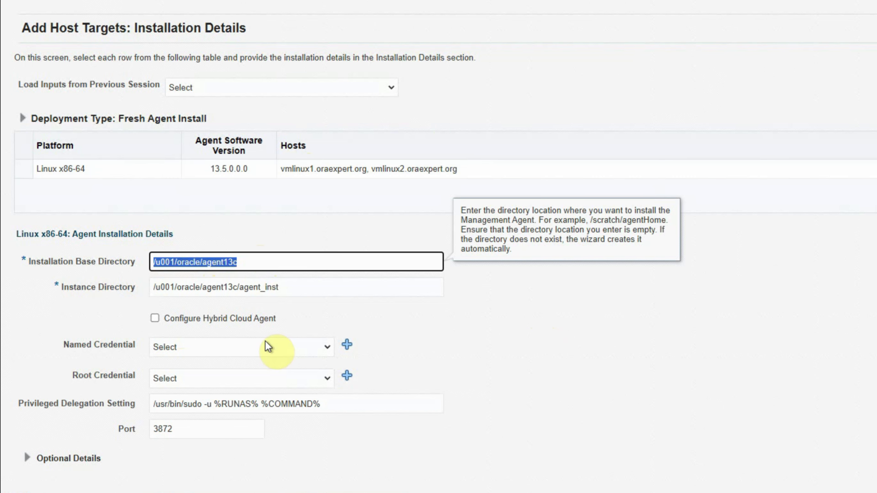
- Select NC_ORACLE_GLOBAL(SYSMAN) as the named credential and set the agent port to 3871
left_click(325, 349)
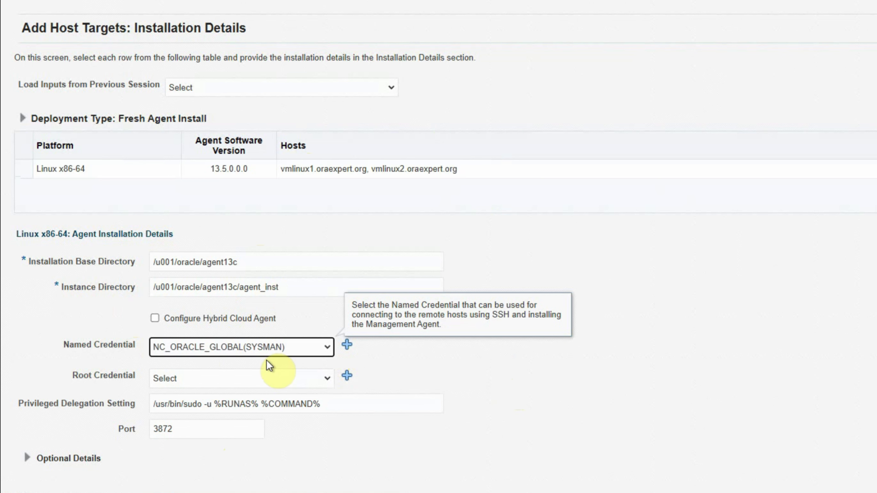
left_click(114, 375)
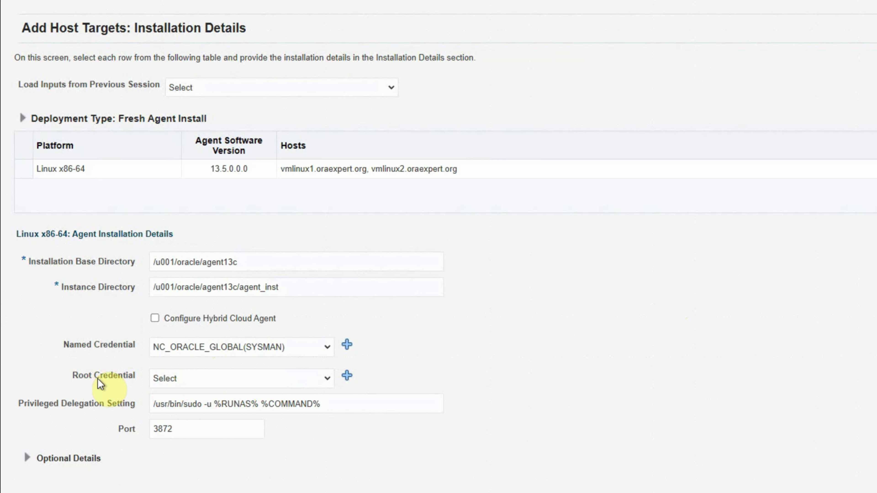
left_click(197, 432)
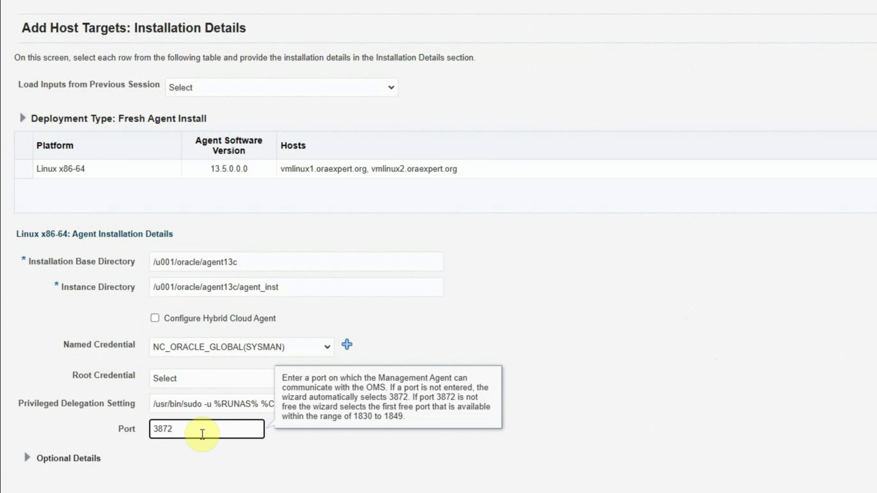
key("BackSpace")
type("1")
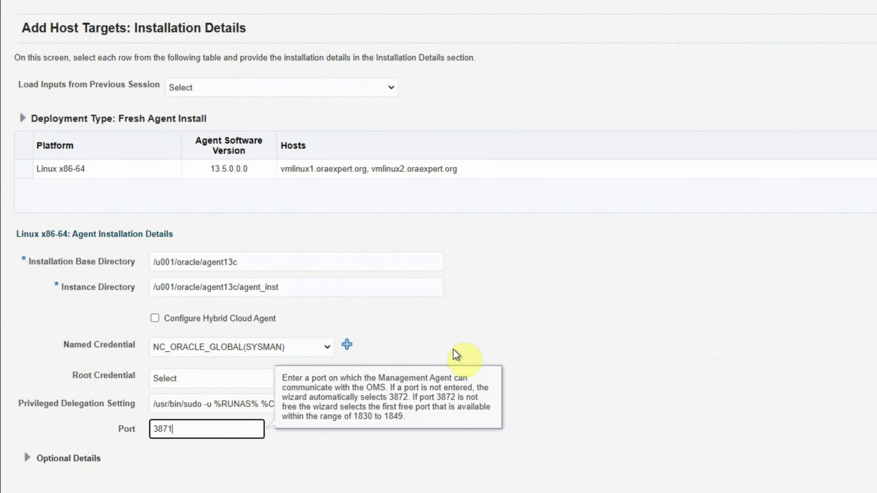
- Look over the optional details without filling them in, and deploy the agent from the review page
left_click(27, 457)
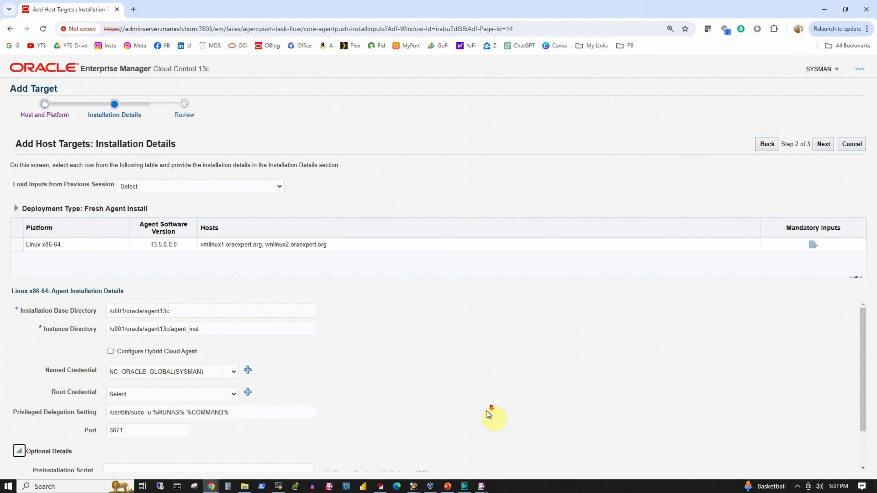
scroll(487, 411, "down", 2)
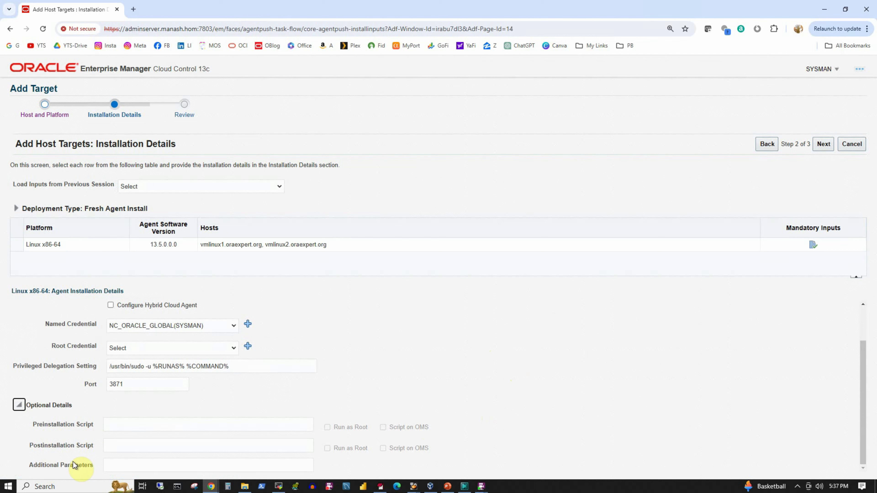
scroll(701, 385, "up", 2)
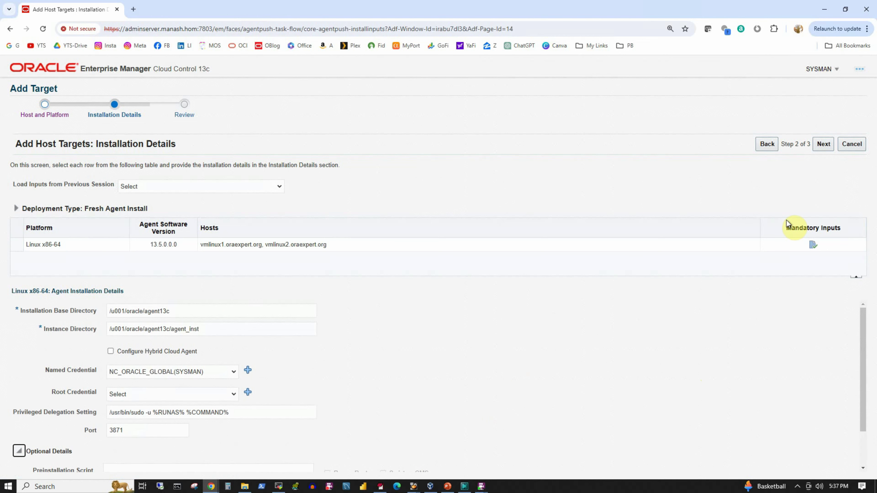
left_click(823, 143)
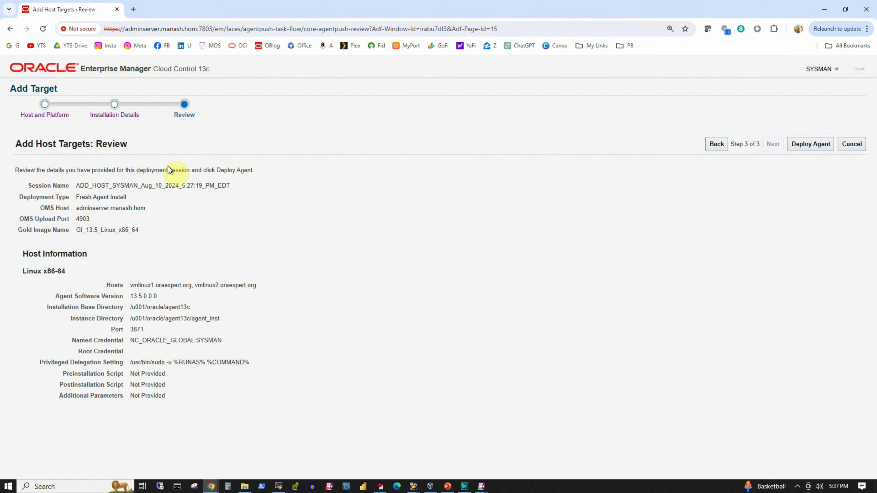
left_click(807, 143)
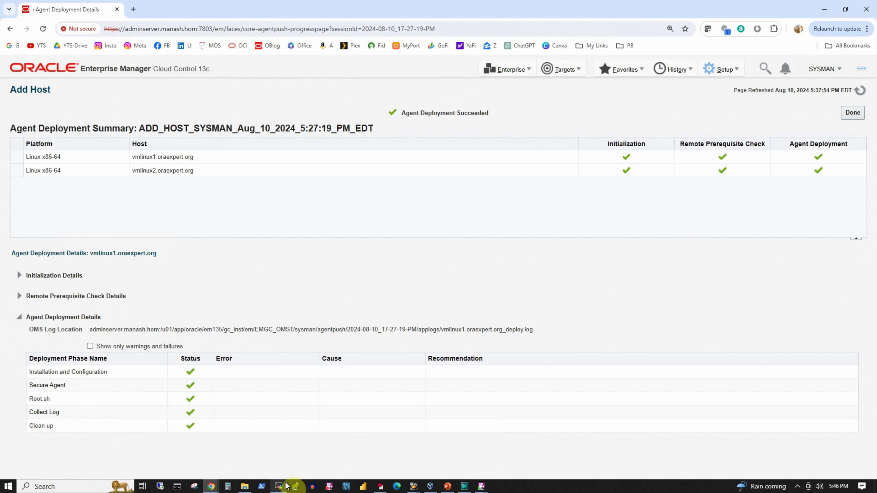
- Switch to MobaXterm and list the emagent processes in the vmlinux1 session with ps -ef | grep emagent
left_click(281, 488)
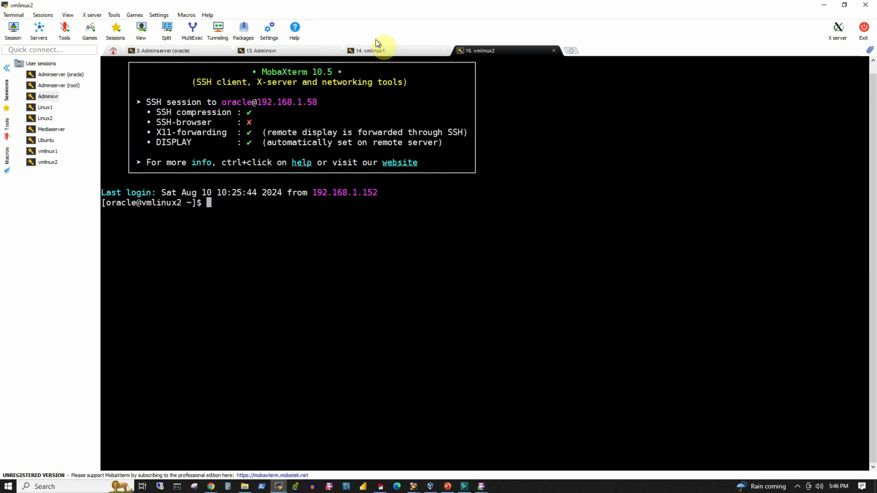
left_click(377, 50)
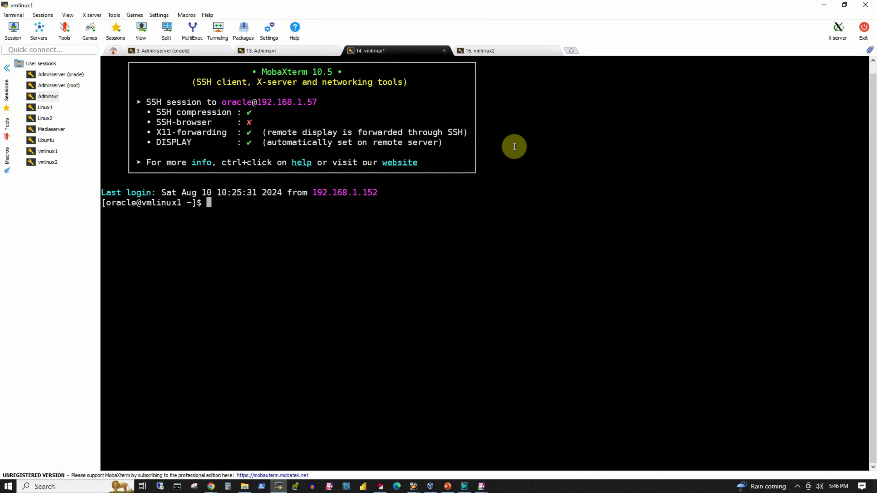
type("ps -ef | grep emagent")
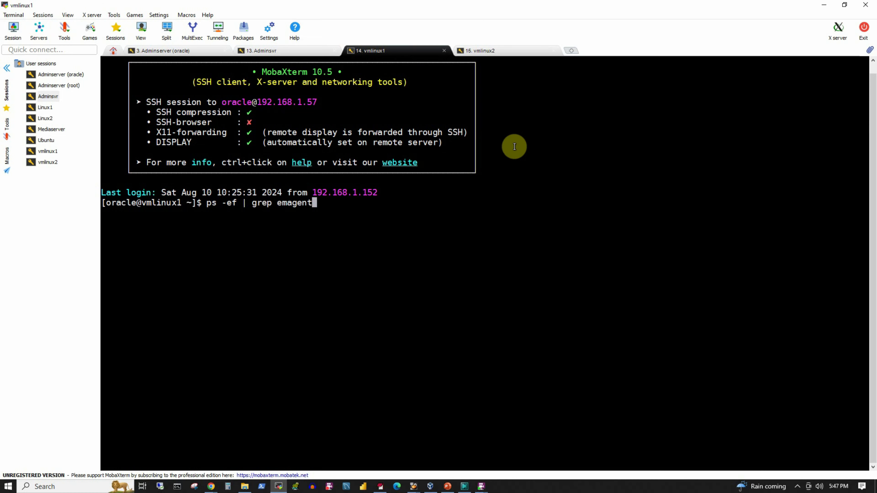
key("Return")
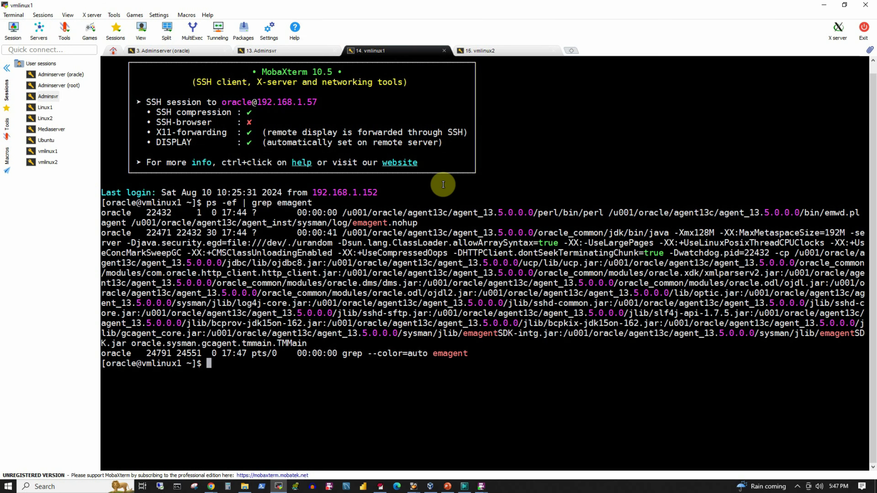
- Check the agent status on vmlinux1 with /u001/oracle/agent13c/agent_13.5.0.0.0/bin/emctl status agent, reusing the agent home path from the process list
left_click(343, 213)
left_click_drag(343, 213, 537, 212)
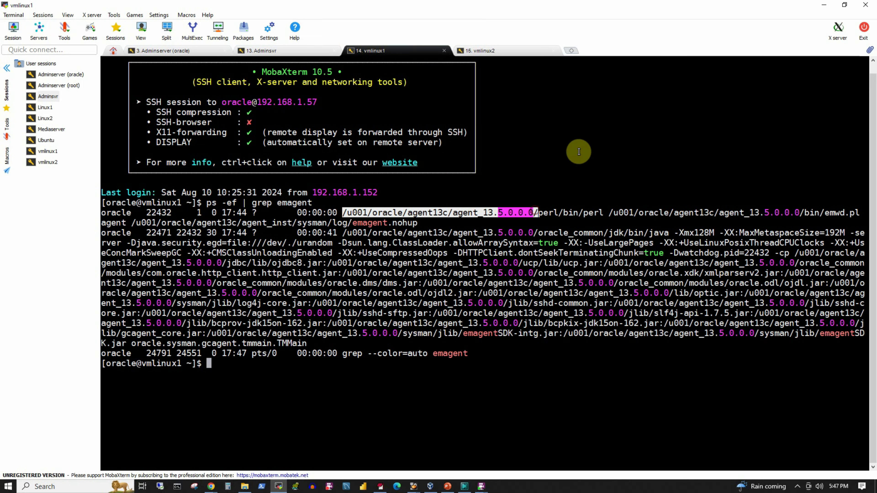
right_click(579, 151)
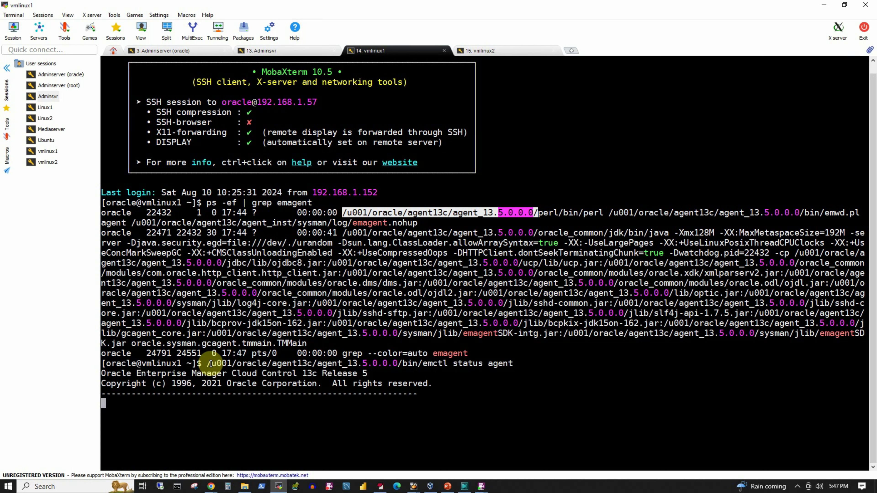
- Copy the emctl status agent command from vmlinux1 and run it in the vmlinux2 session
left_click_drag(208, 363, 516, 365)
key("ctrl+c")
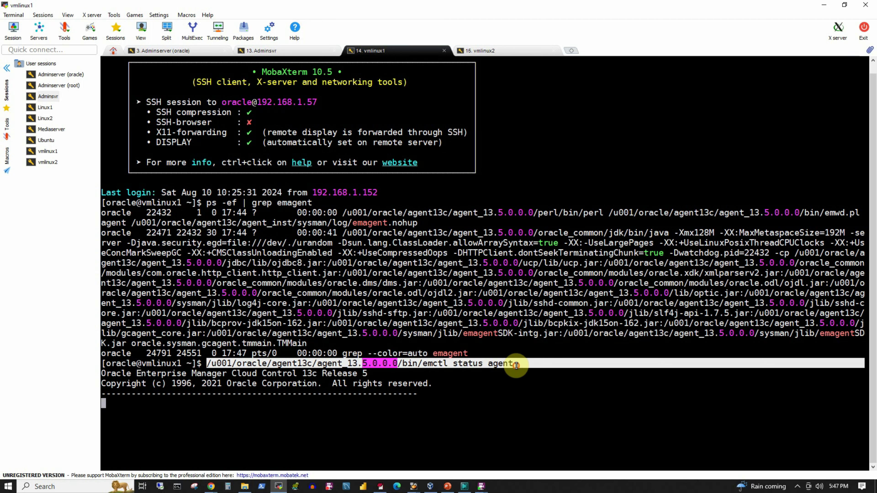
left_click(479, 52)
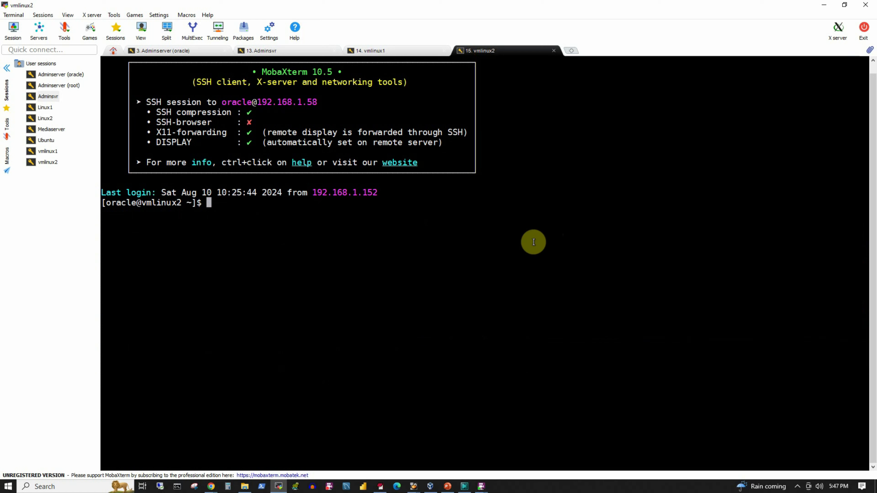
right_click(533, 242)
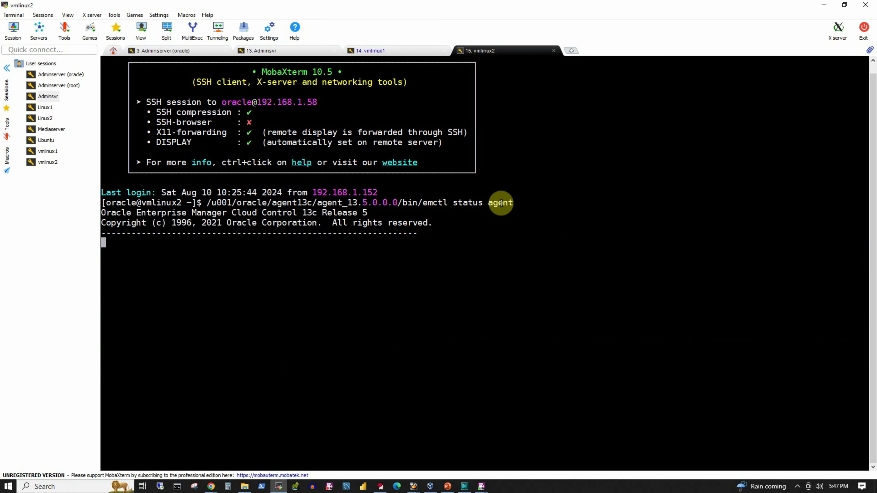
- Examine the agent's running state and last successful upload in the status output on vmlinux1 and vmlinux2
left_click(400, 53)
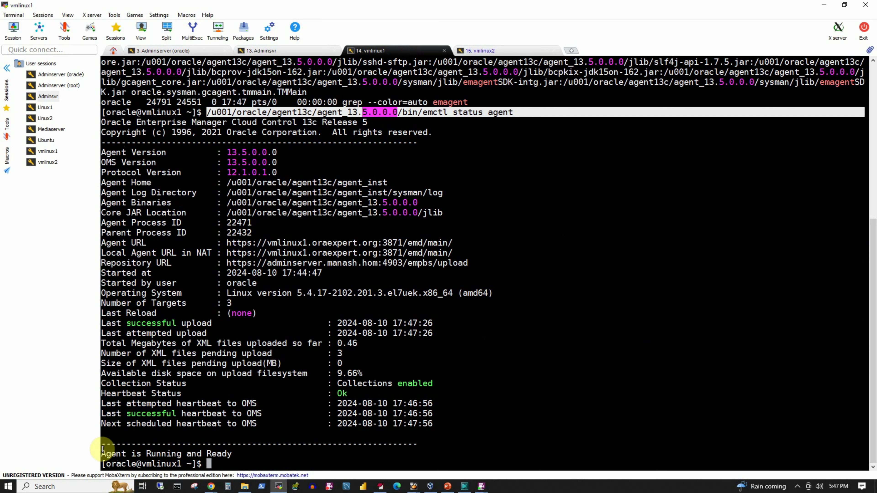
left_click_drag(100, 454, 236, 451)
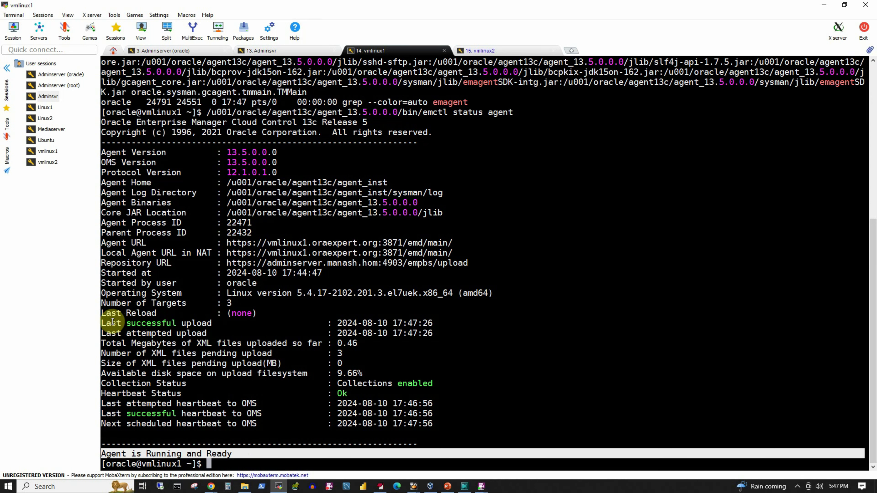
left_click_drag(101, 322, 442, 322)
left_click(512, 51)
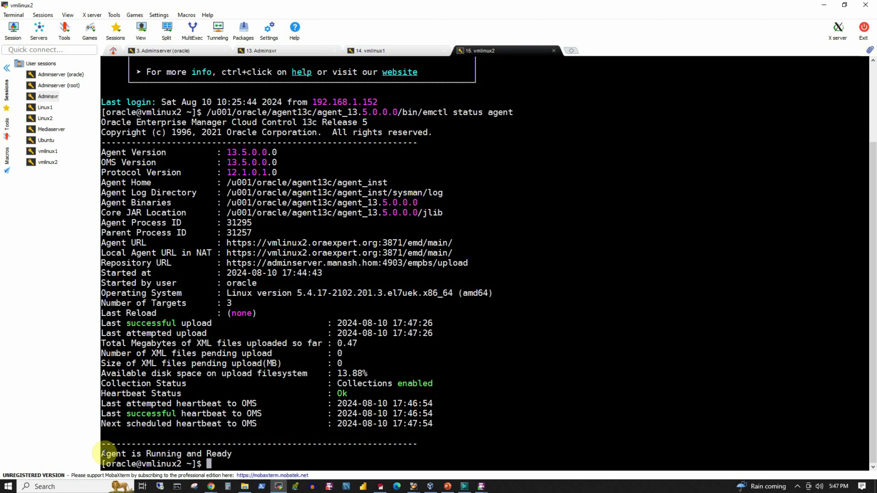
left_click_drag(103, 454, 269, 451)
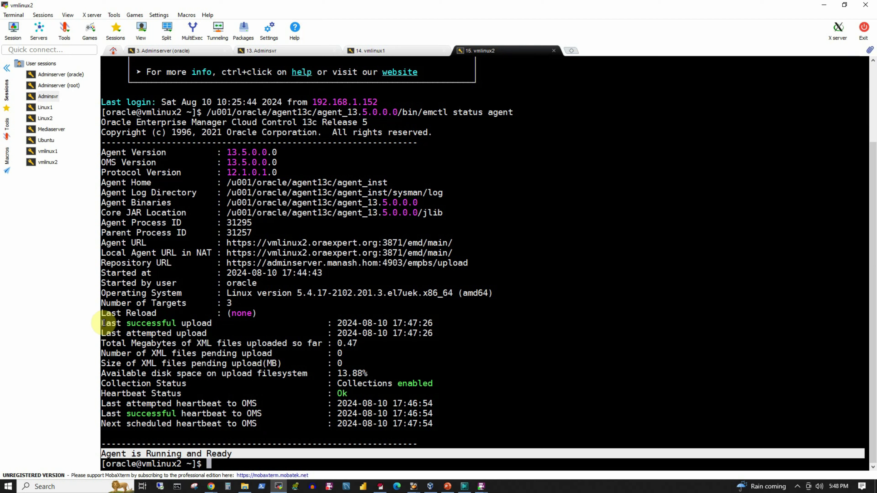
left_click_drag(106, 321, 456, 319)
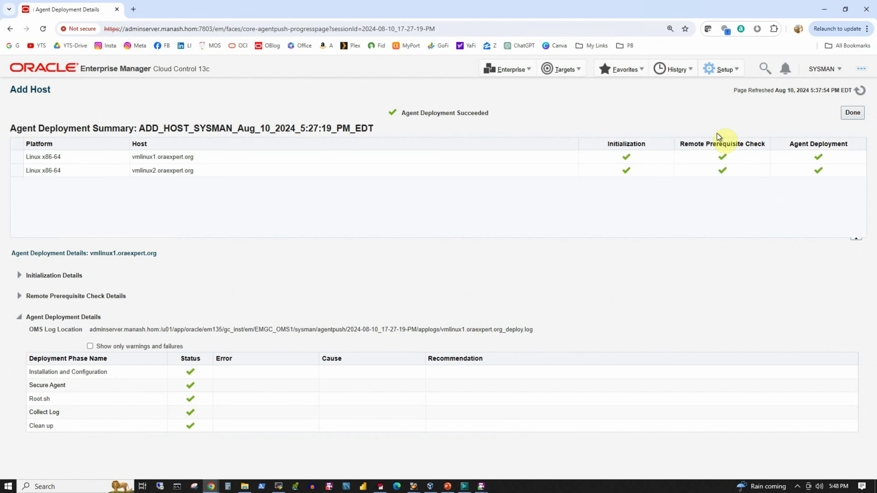
- Switch back to Enterprise Manager and open the vmlinux1.oraexpert.org:3871 agent's home page from All Targets
left_click(566, 70)
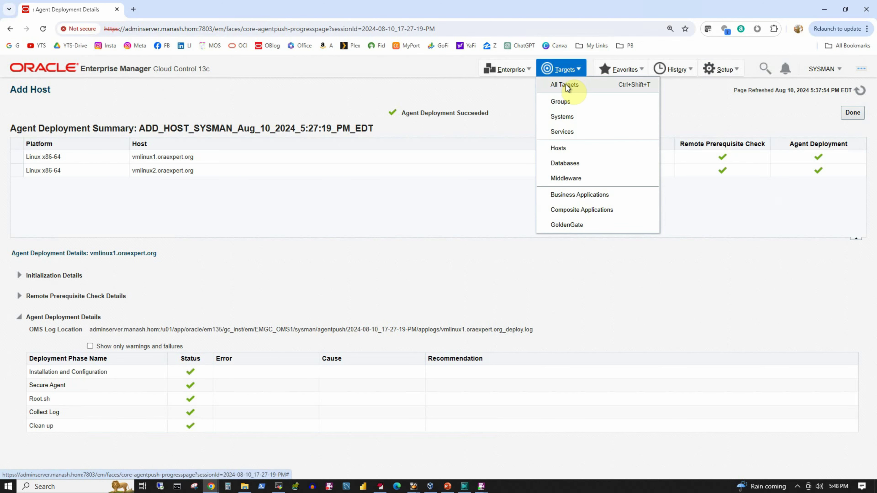
left_click(566, 83)
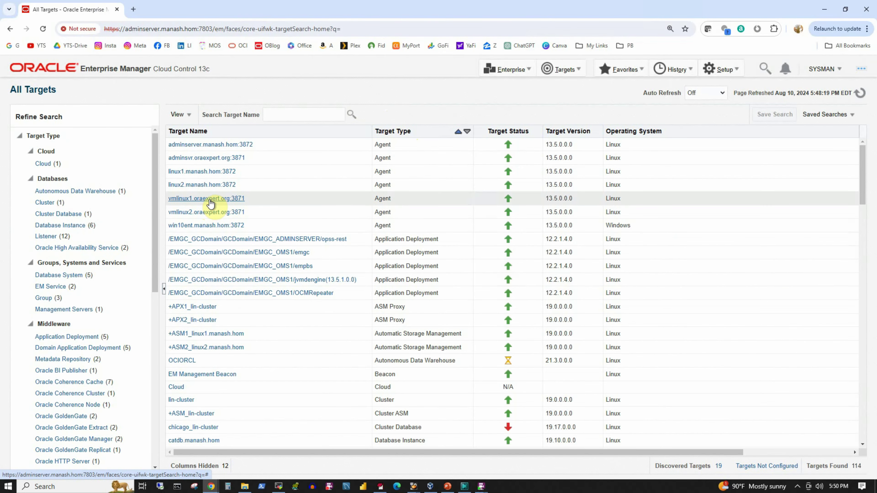
left_click(198, 200)
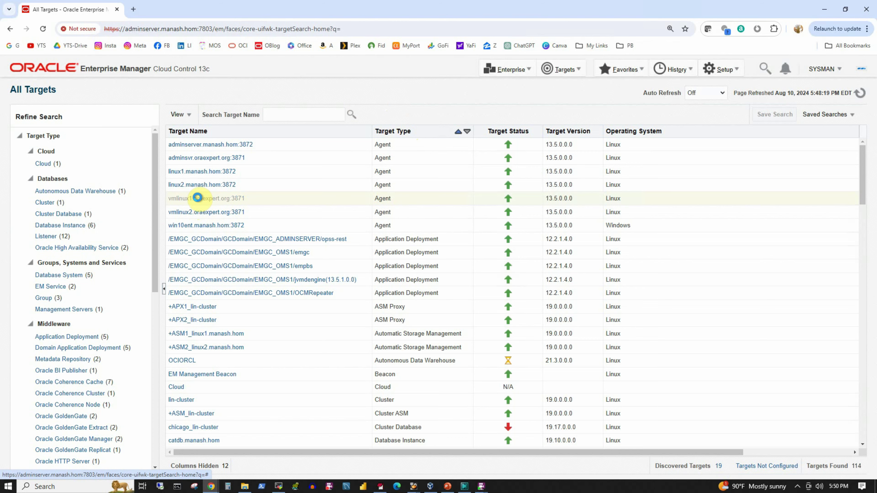
- Review the vmlinux1 agent's configuration, plug-ins and summary, and return to the All Targets list
scroll(198, 201, "down", 10)
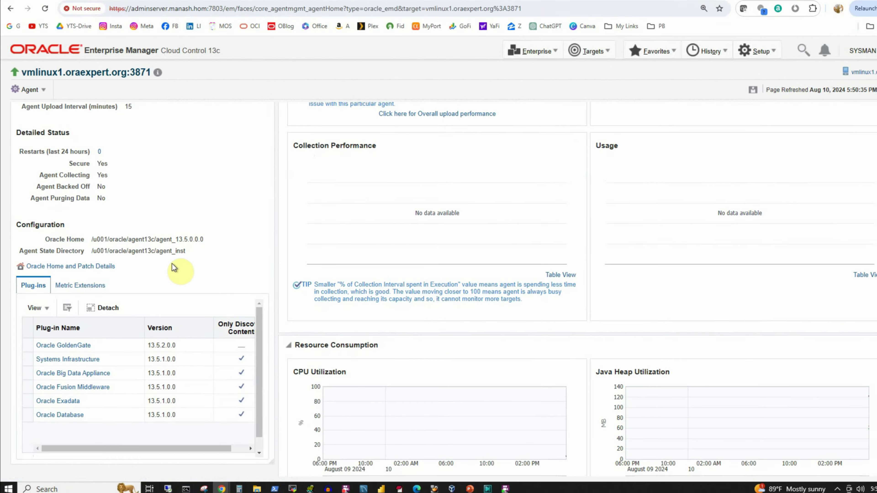
scroll(172, 264, "up", 10)
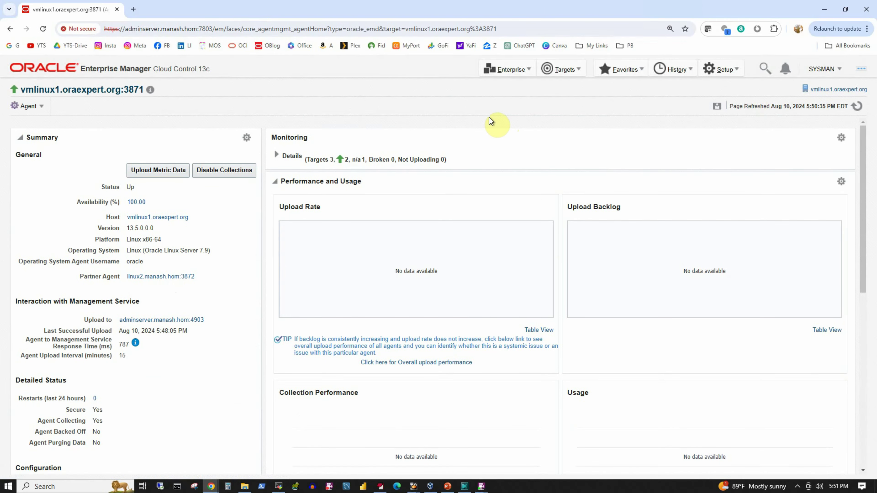
left_click(9, 28)
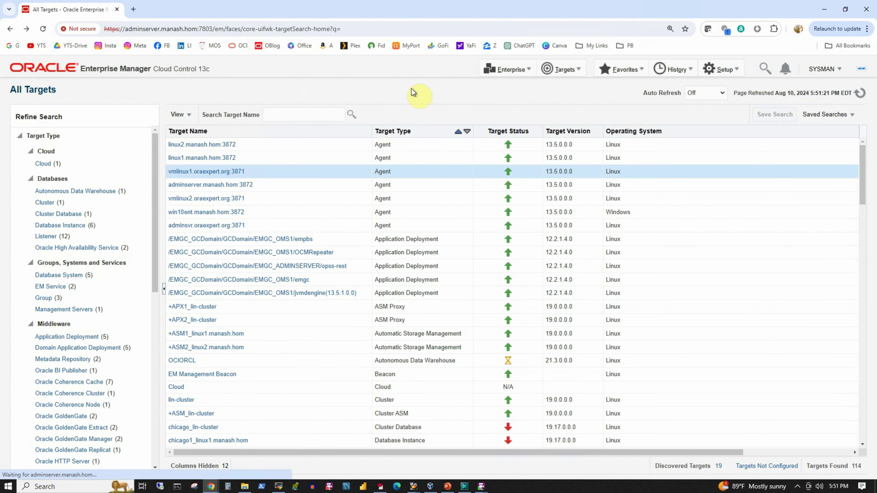
- Open the vmlinux2.oraexpert.org:3871 agent's home page and review its summary, configuration and plug-ins
left_click(192, 201)
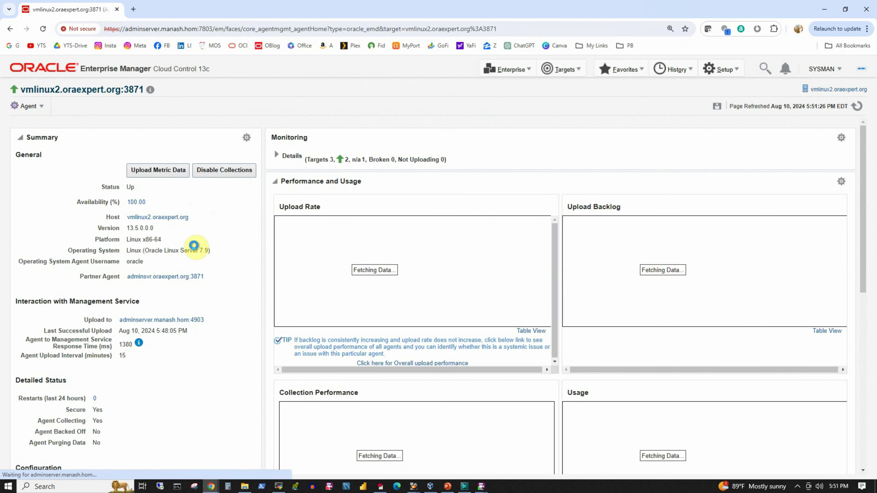
scroll(193, 244, "down", 9)
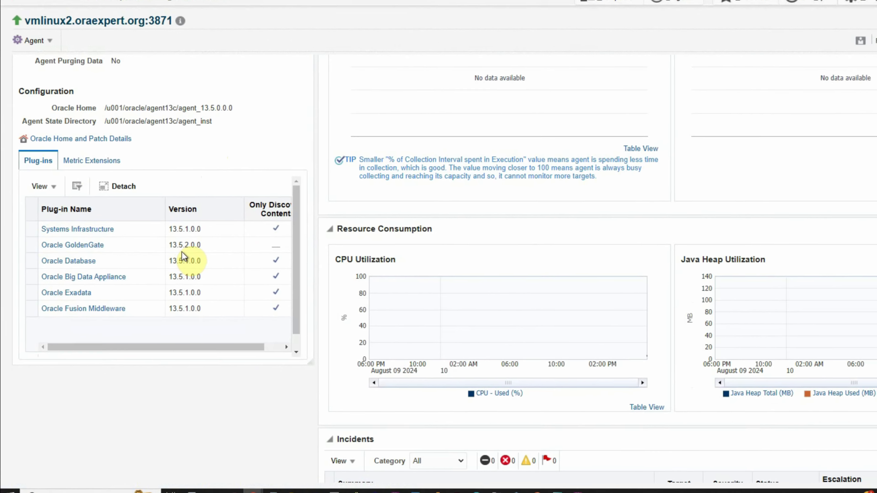
scroll(193, 259, "up", 10)
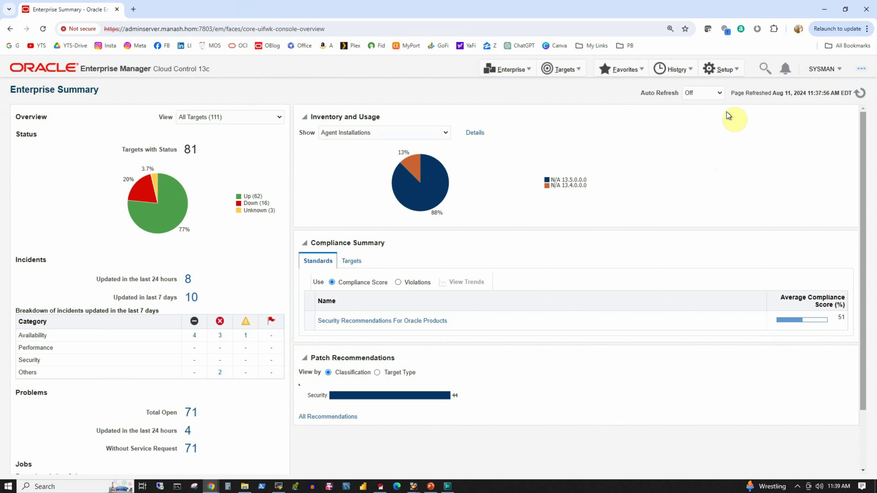
- Open the Gold Agent Images page under Manage Cloud Control to review the gold image deployments
left_click(722, 74)
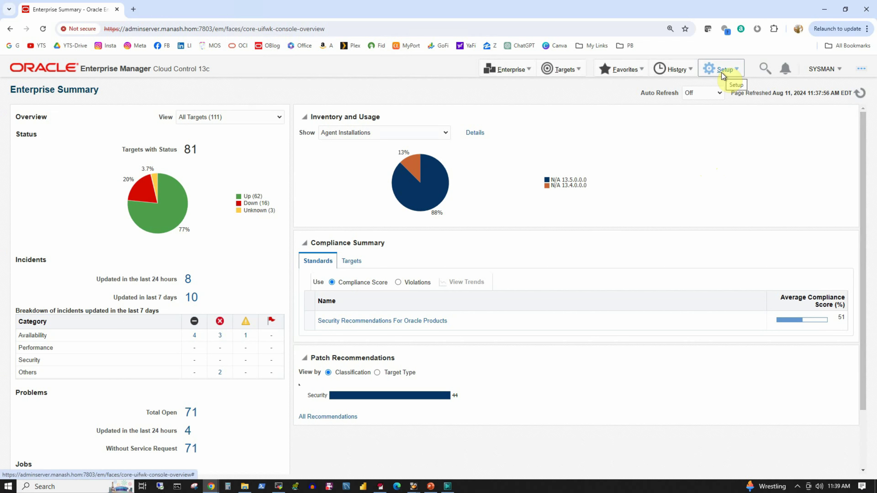
left_click(724, 71)
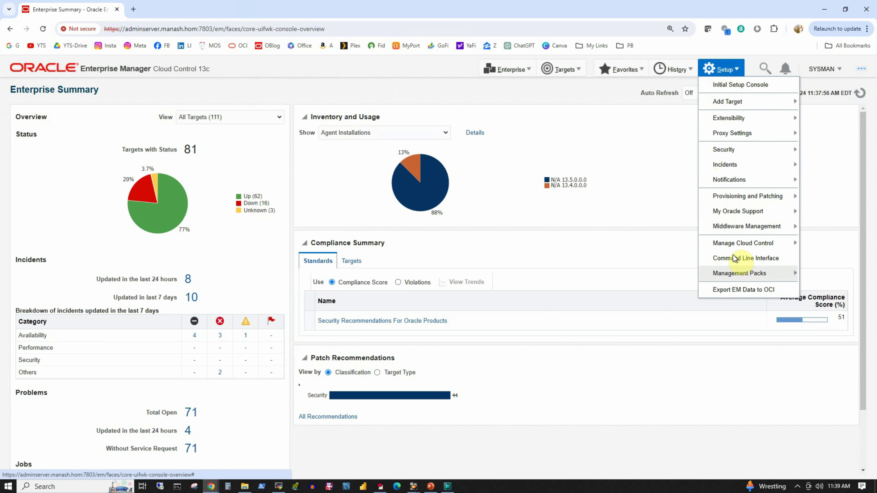
left_click(737, 243)
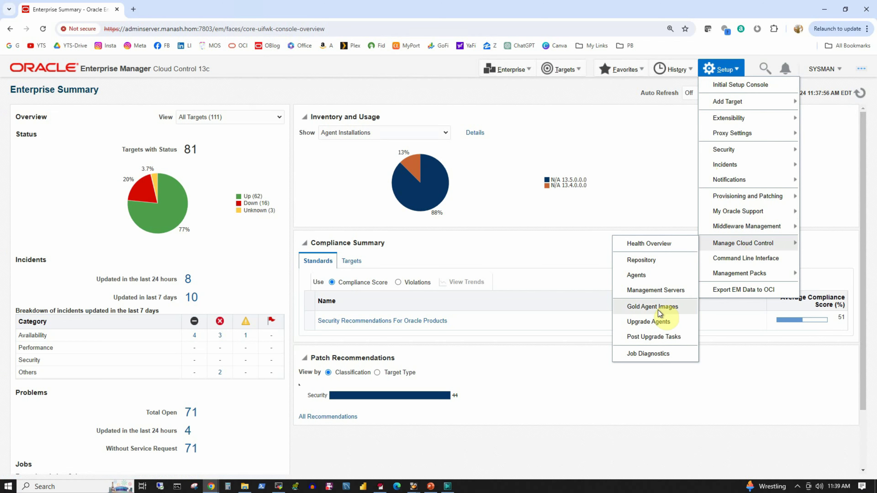
left_click(659, 307)
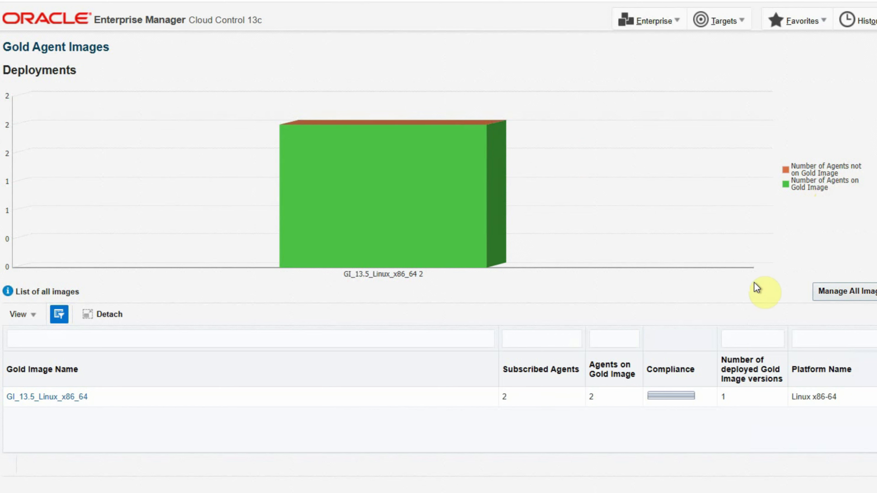
- Review the subscriptions of the GI_13.5_Linux_x86_64 image and the targets available to subscribe, and cancel the target selection
left_click(48, 396)
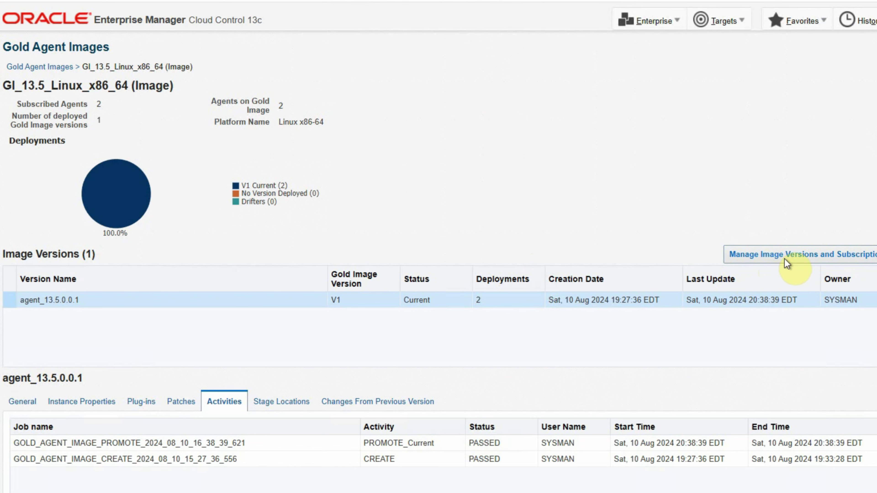
left_click(786, 256)
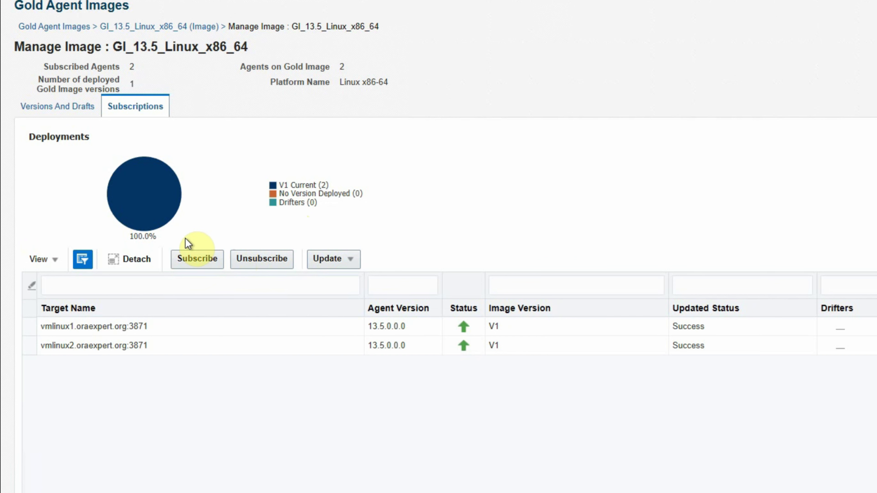
left_click(190, 258)
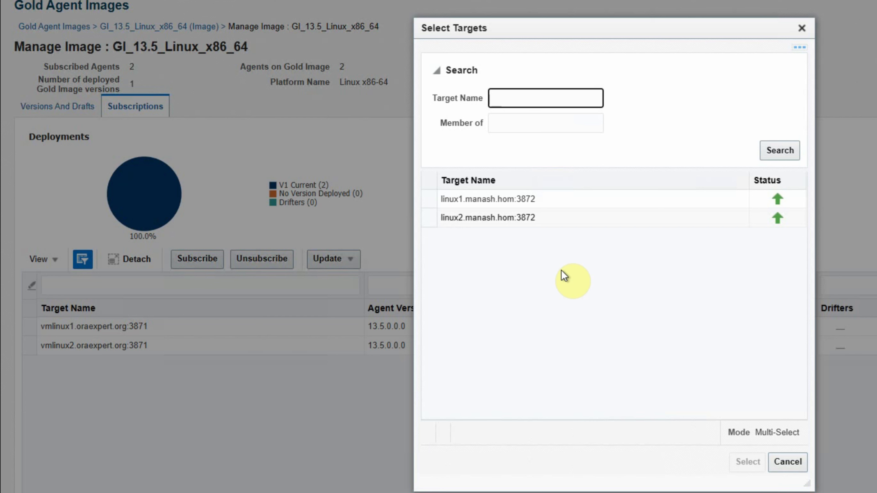
left_click(788, 462)
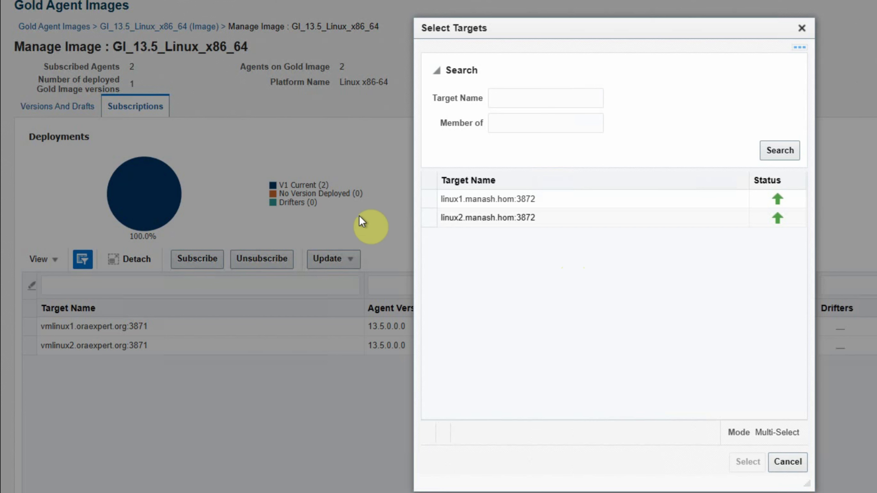